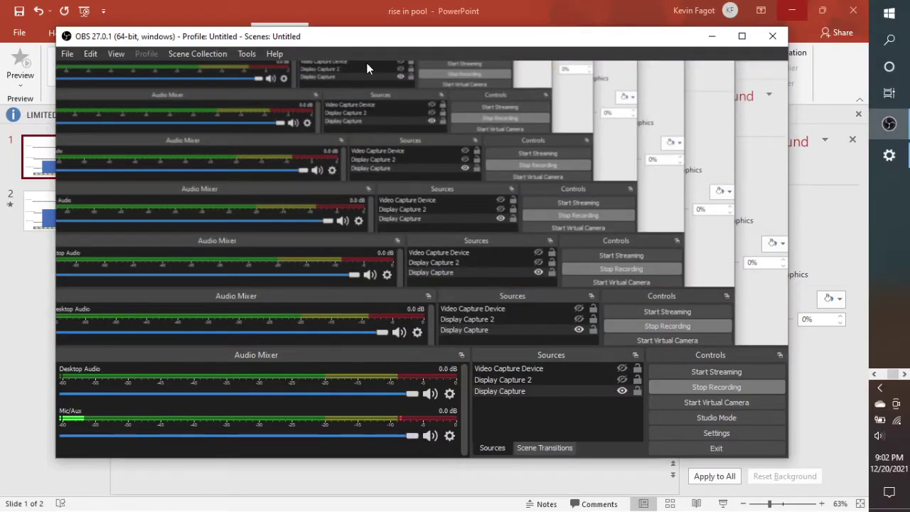
# Clear the OBS and PowerPoint windows out of the way and switch to the HEC-ResSim Sample_Model window.
pyautogui.moveTo(370, 33); pyautogui.dragTo(909, 49)
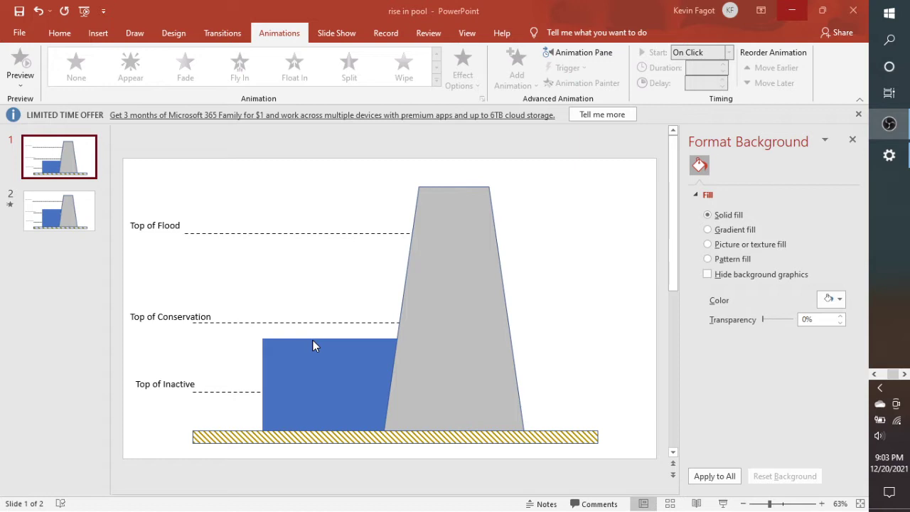
pyautogui.click(791, 10)
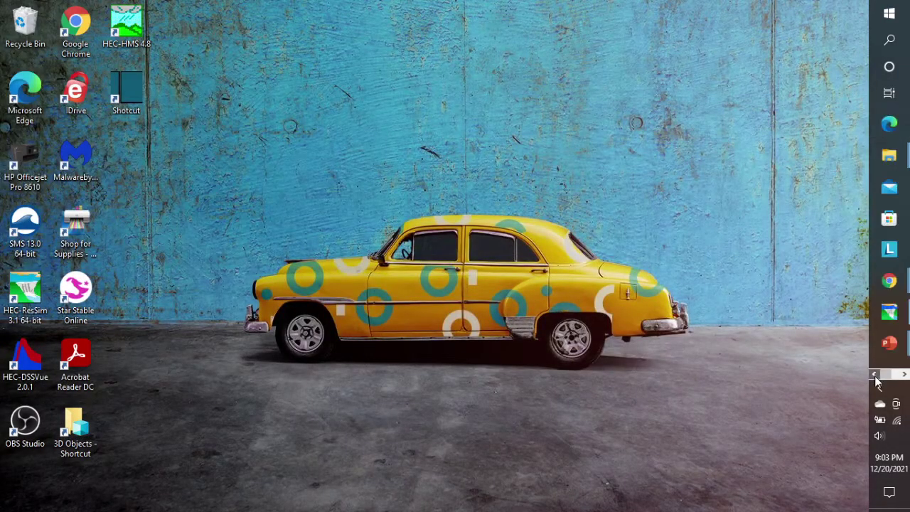
pyautogui.click(890, 315)
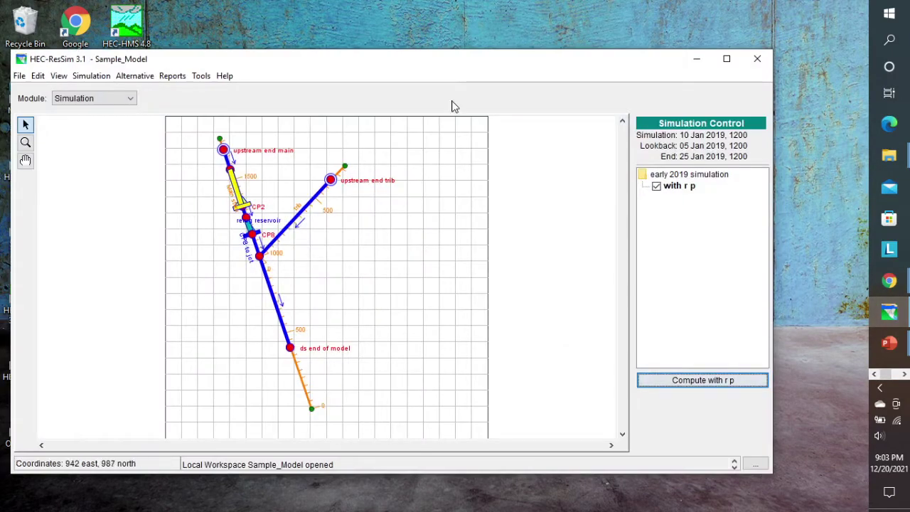
# Open the reservoir properties of main stem res and review its Flood Control, Conservation and Inactive zones and the min release rule.
pyautogui.rightClick(237, 186)
pyautogui.click(265, 211)
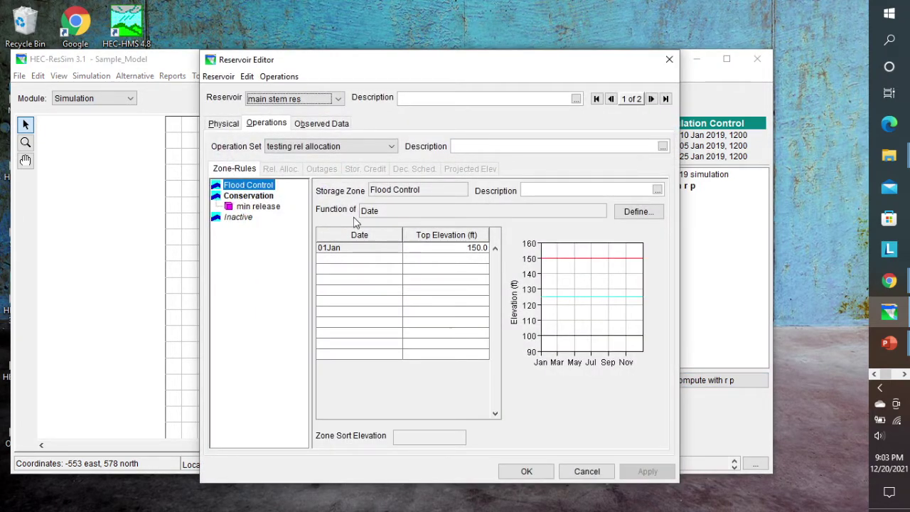
pyautogui.click(249, 197)
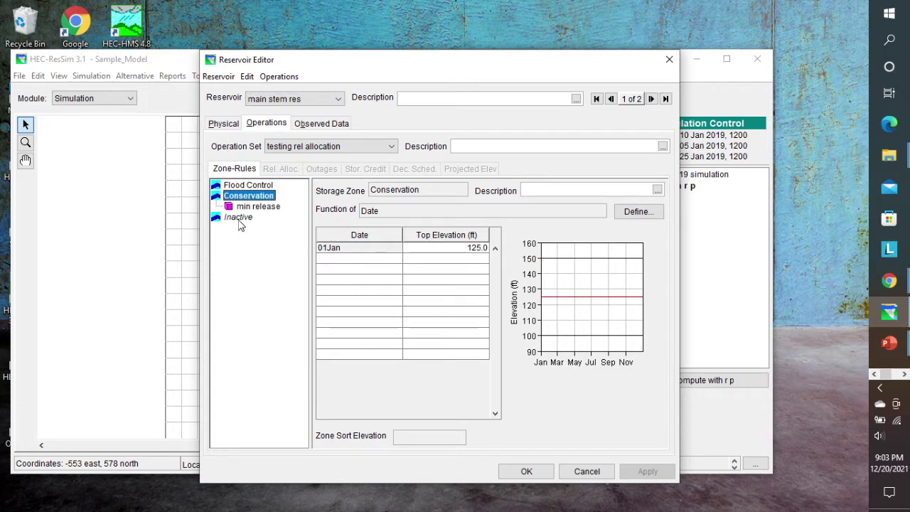
pyautogui.click(239, 218)
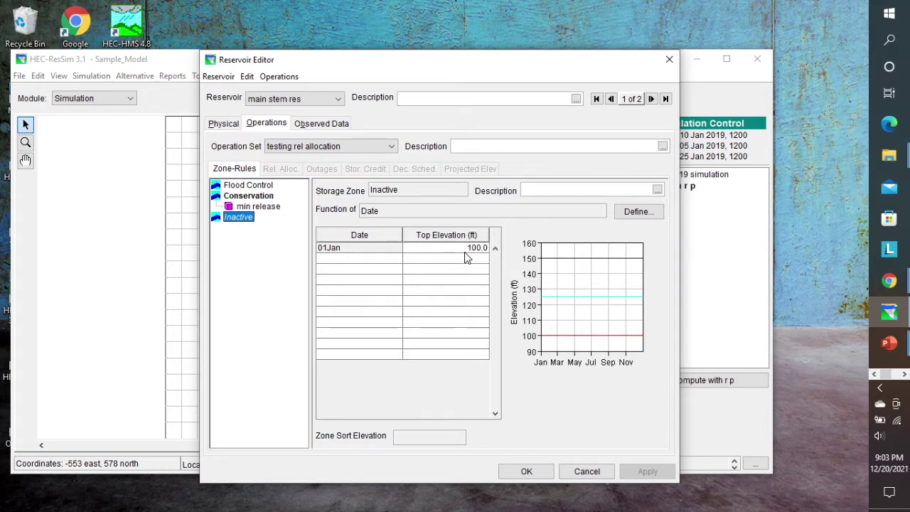
pyautogui.click(261, 208)
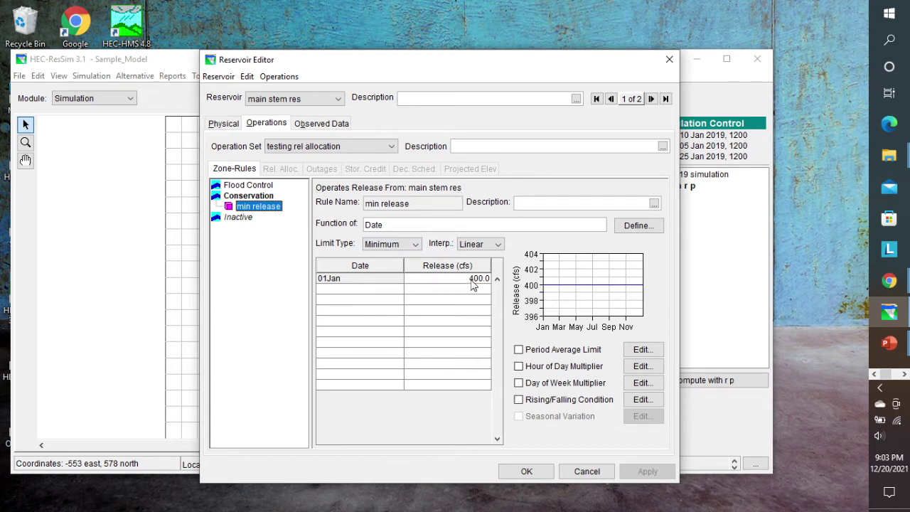
# Review the physical data of the dam's uncontrolled outlet, power plant and controlled outlet, recheck the min release rule and close the Reservoir Editor.
pyautogui.click(224, 124)
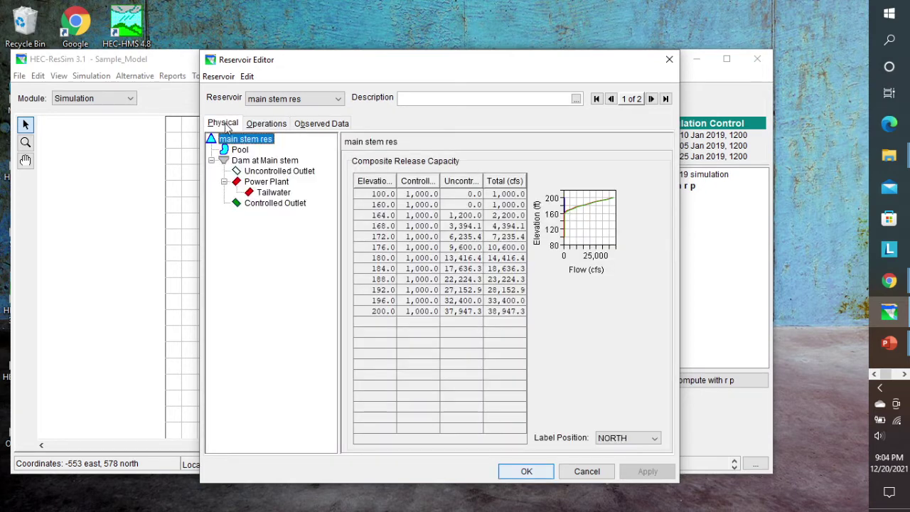
pyautogui.click(281, 173)
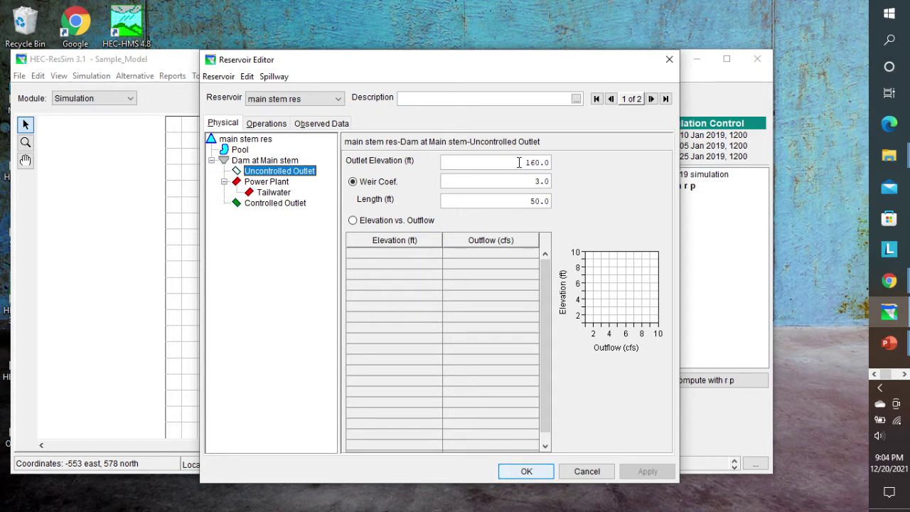
pyautogui.click(268, 184)
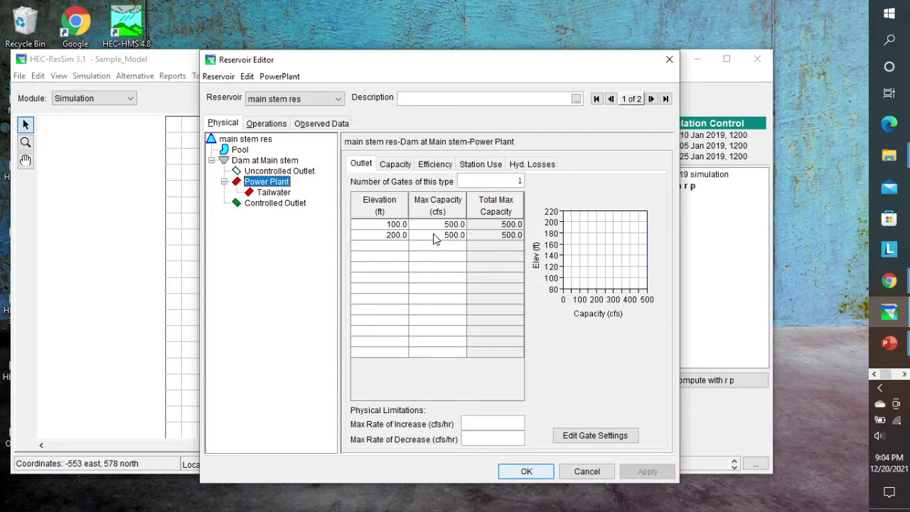
pyautogui.click(276, 204)
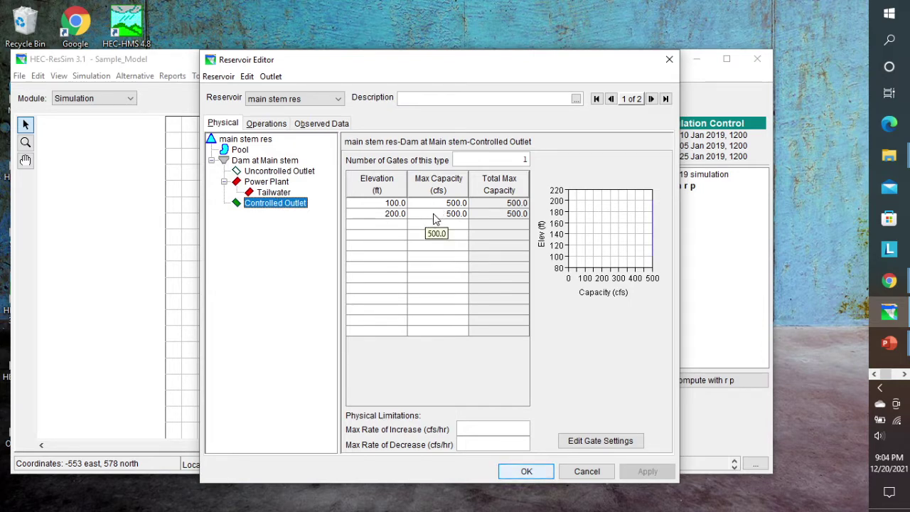
pyautogui.click(273, 125)
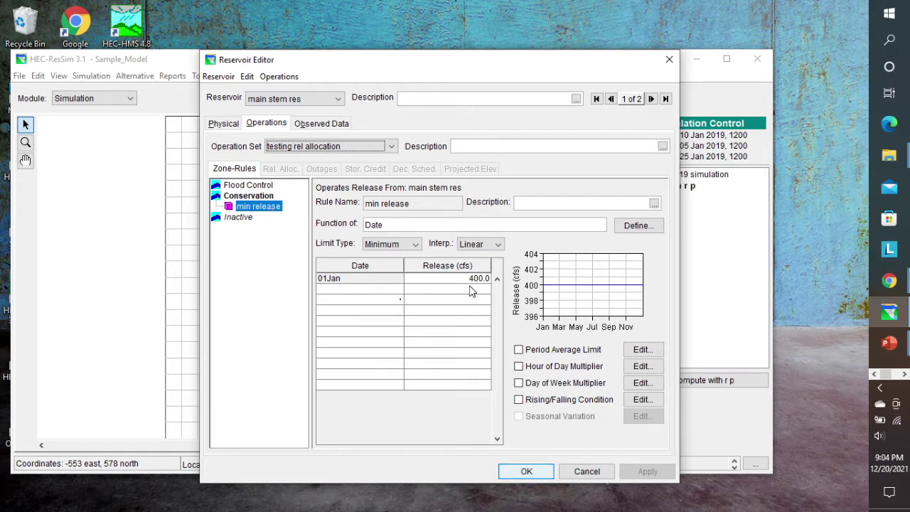
pyautogui.click(525, 472)
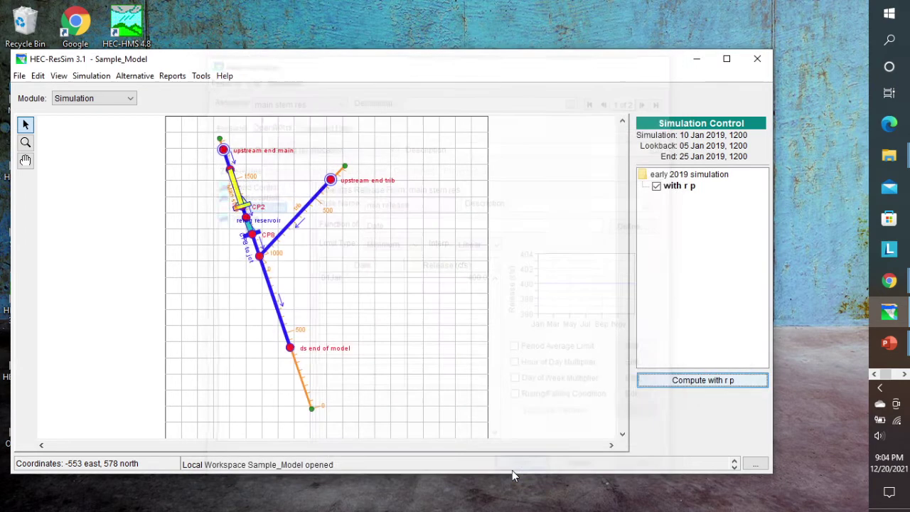
# Check the lookback values of the with r p alternative in the Alternative Editor and close it.
pyautogui.click(135, 76)
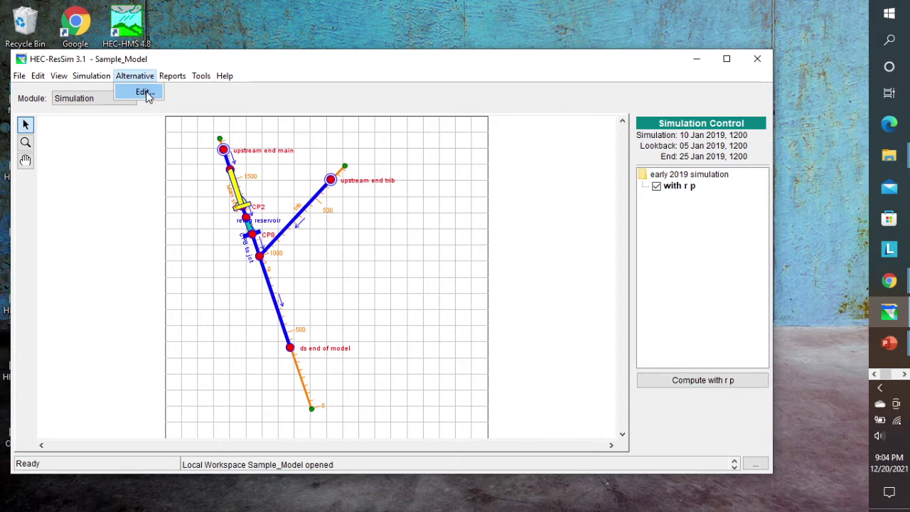
pyautogui.click(145, 92)
pyautogui.click(191, 169)
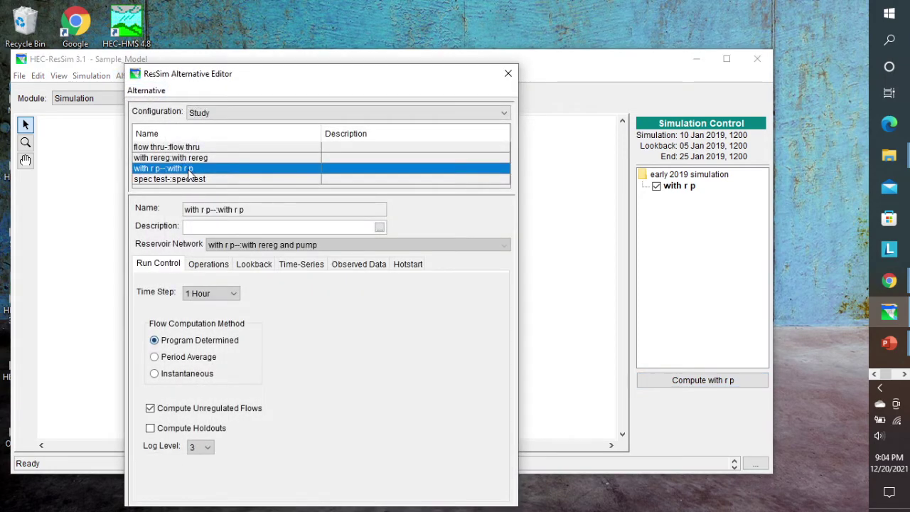
pyautogui.click(260, 265)
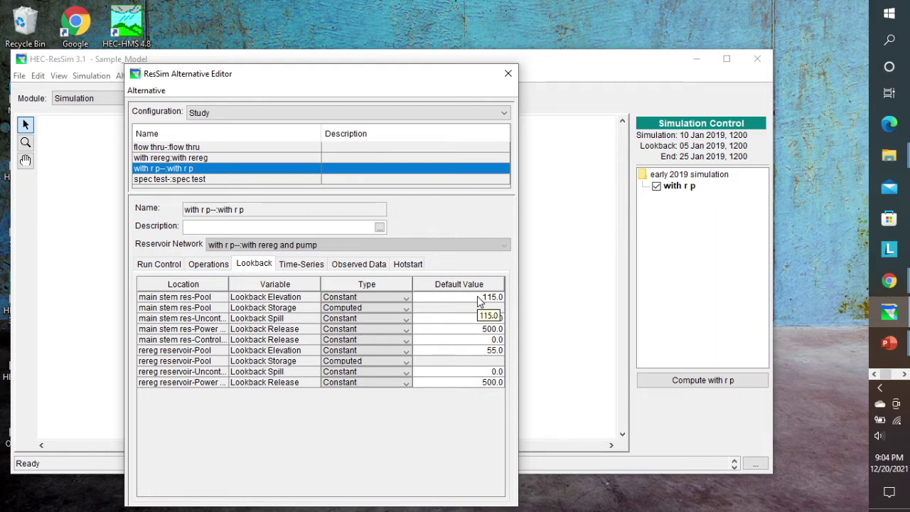
pyautogui.click(509, 74)
# Compute the with r p alternative and open the default plot for main stem res.
pyautogui.click(697, 380)
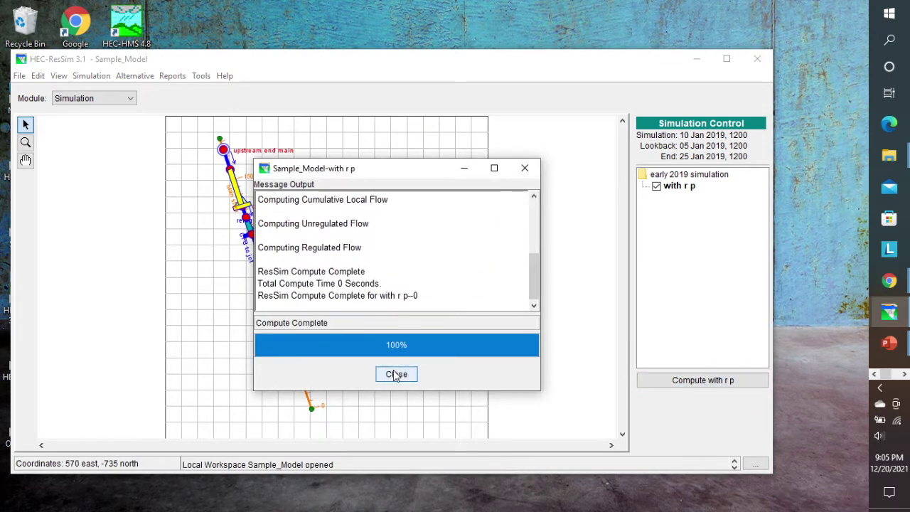
pyautogui.click(396, 375)
pyautogui.rightClick(232, 188)
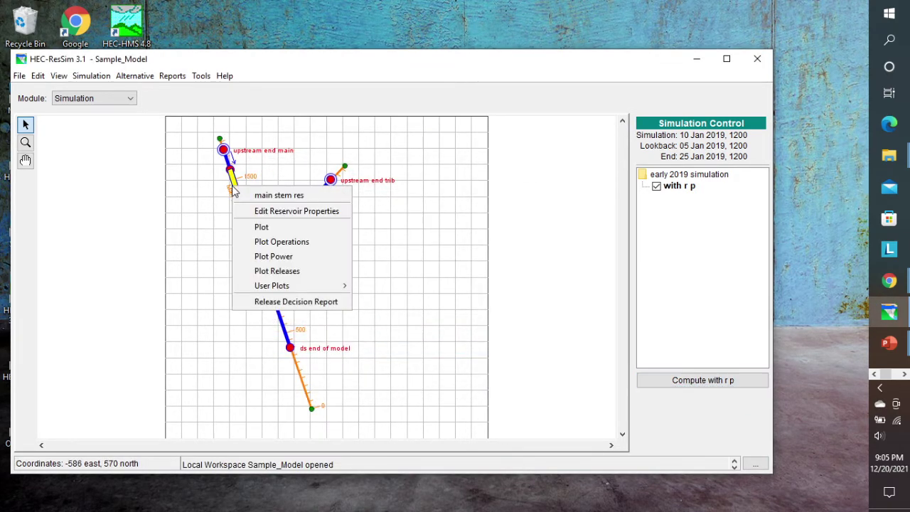
pyautogui.click(263, 227)
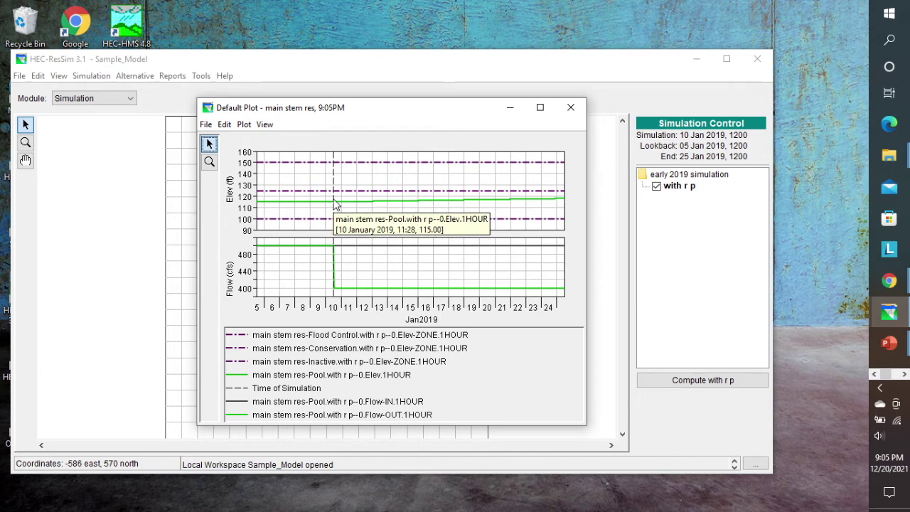
# Examine the pool elevation, inflow and outflow curves of main stem res in the default plot and close it.
pyautogui.moveTo(331, 200)
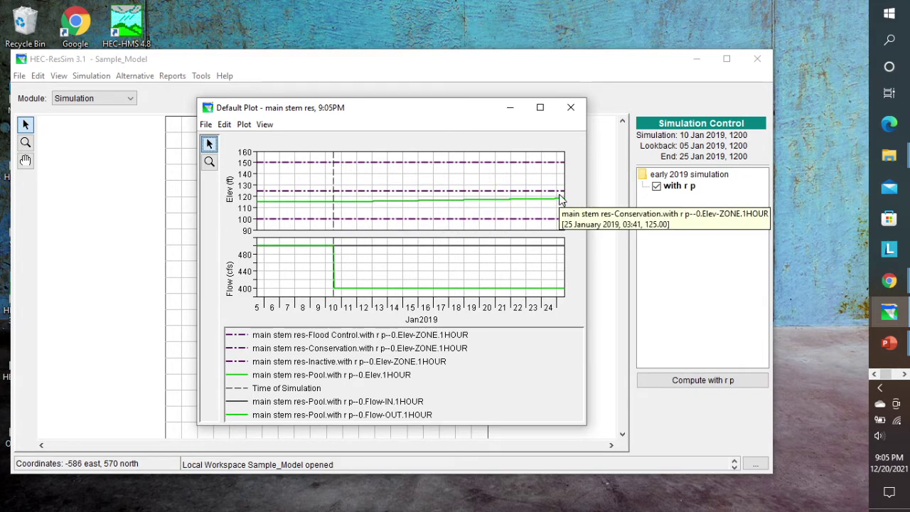
pyautogui.moveTo(559, 204)
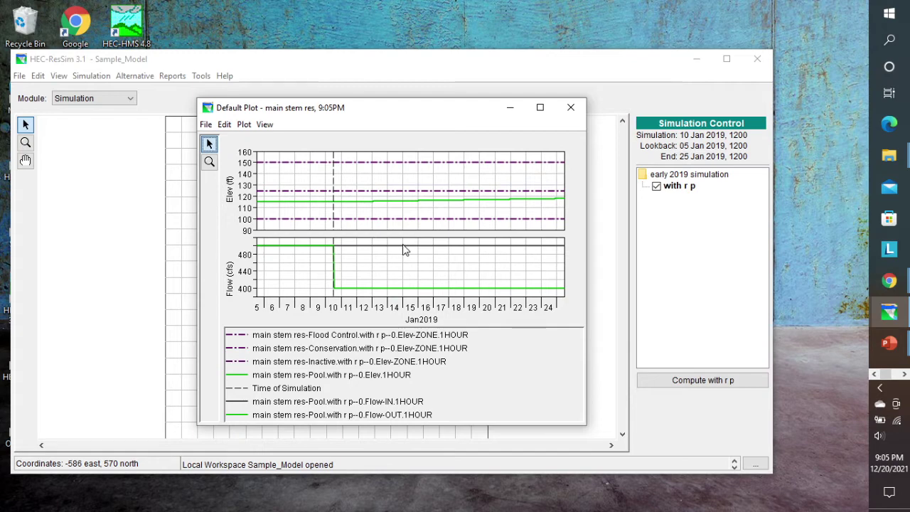
pyautogui.moveTo(403, 252)
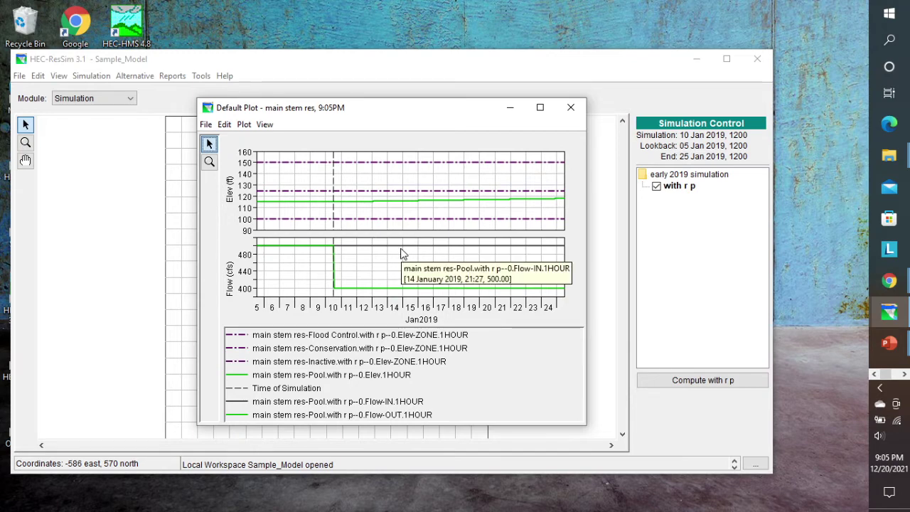
pyautogui.moveTo(377, 294)
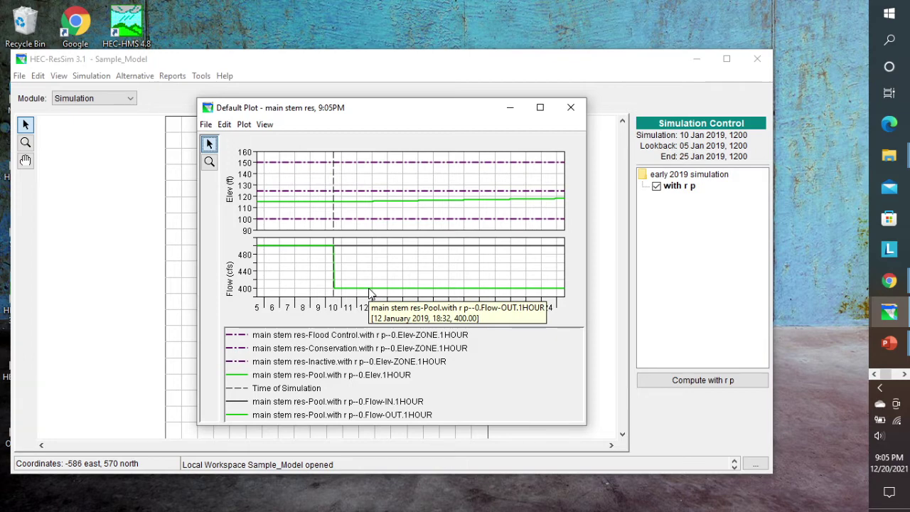
pyautogui.click(571, 109)
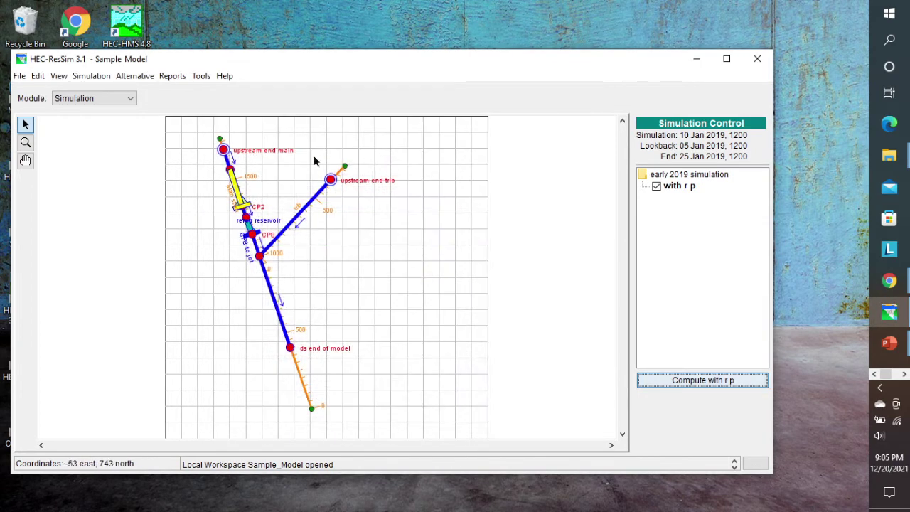
# Plot the releases of main stem res, compare the power plant and controlled outlet flows, and close the plot.
pyautogui.rightClick(238, 193)
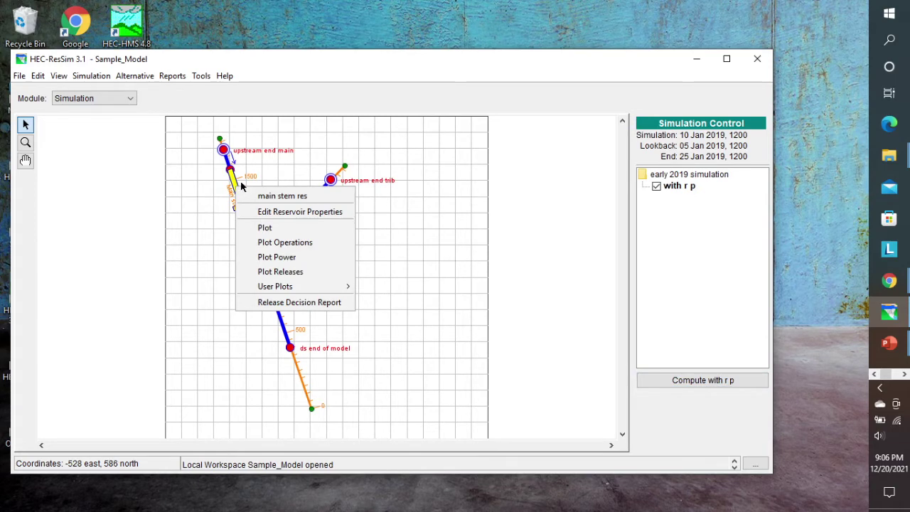
pyautogui.click(289, 277)
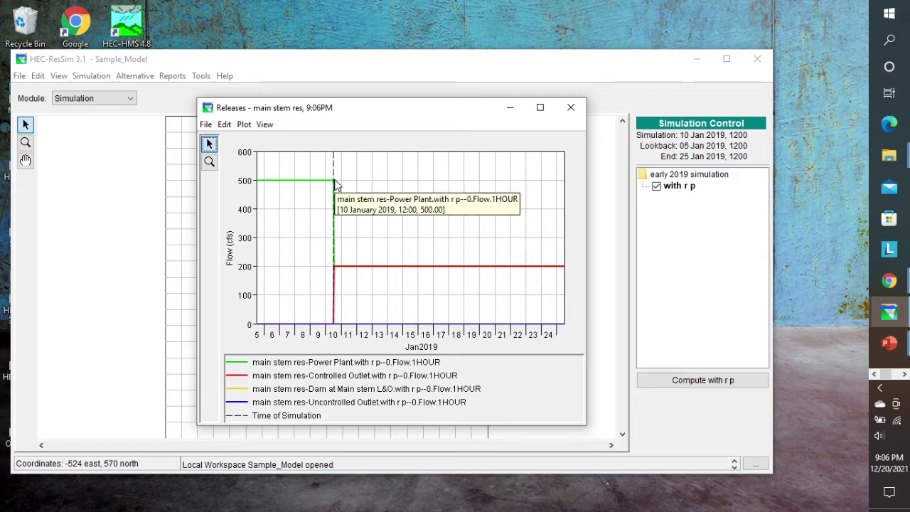
pyautogui.moveTo(291, 186)
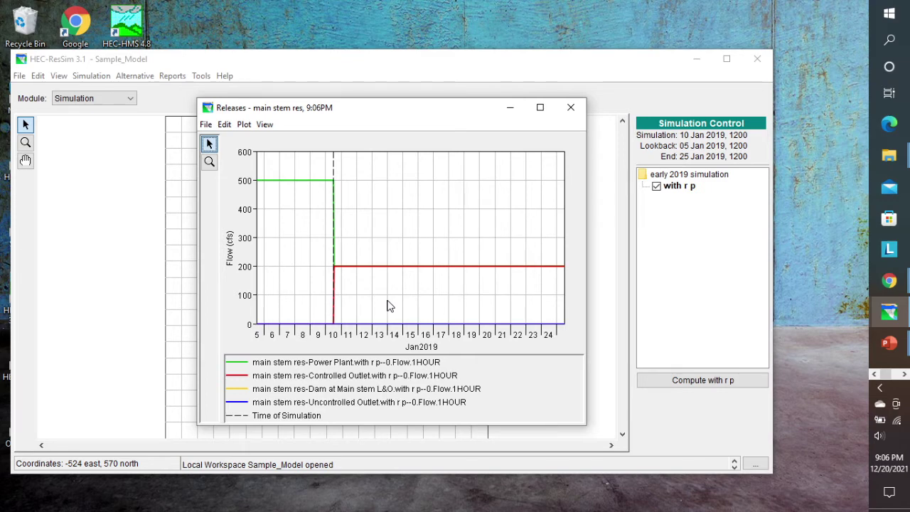
pyautogui.click(571, 108)
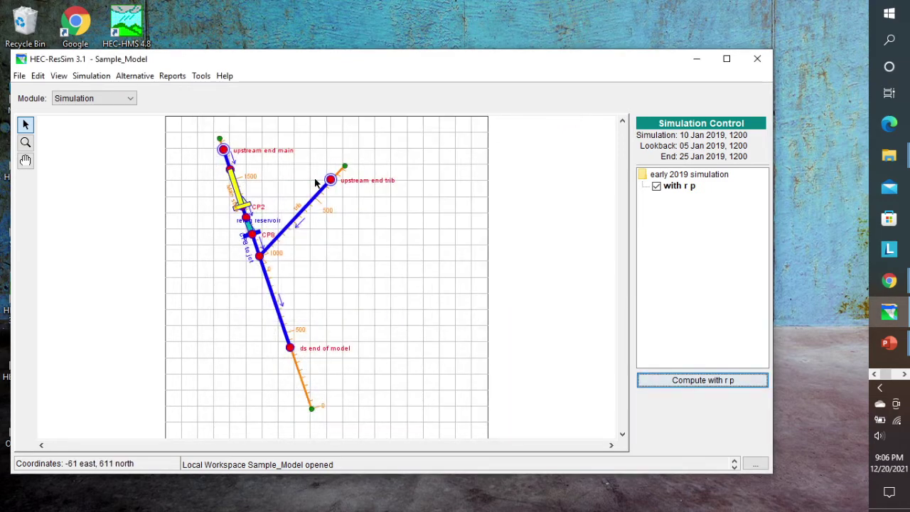
# Enable specified release allocation for the testing rel allocation operation set of main stem res.
pyautogui.rightClick(237, 185)
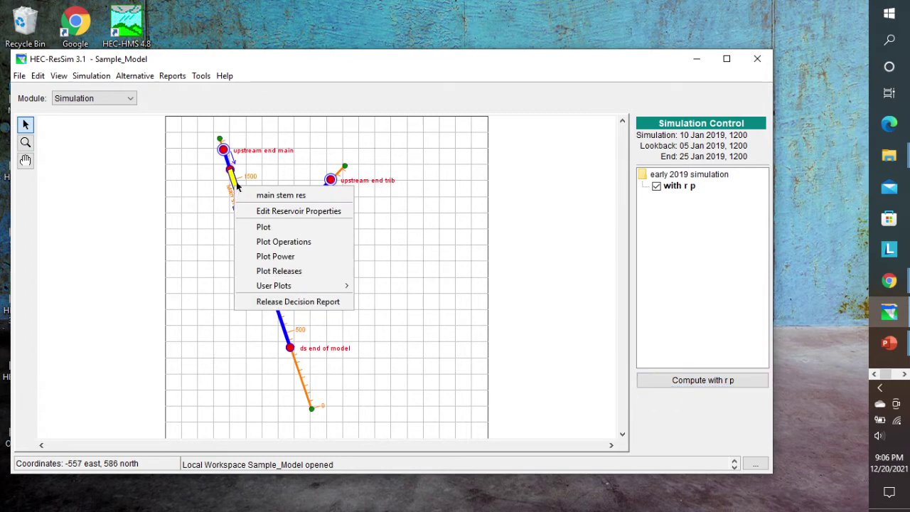
pyautogui.click(256, 211)
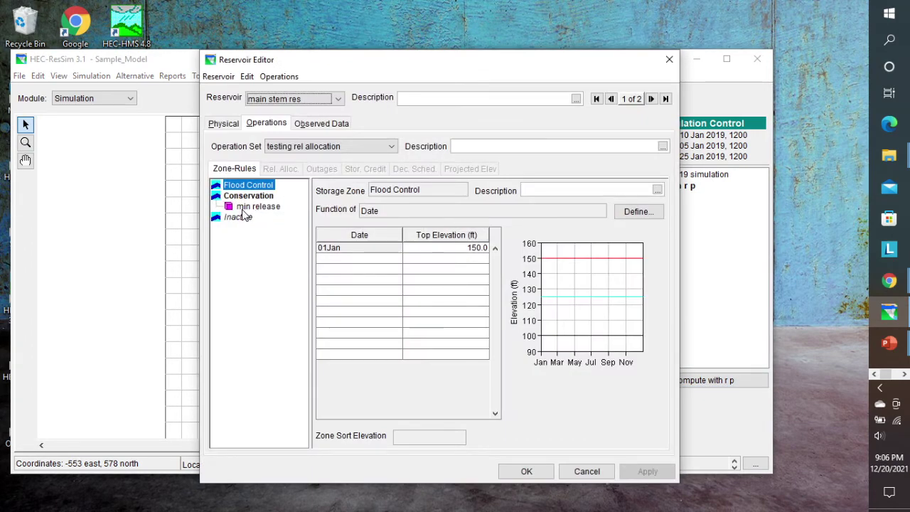
pyautogui.click(283, 79)
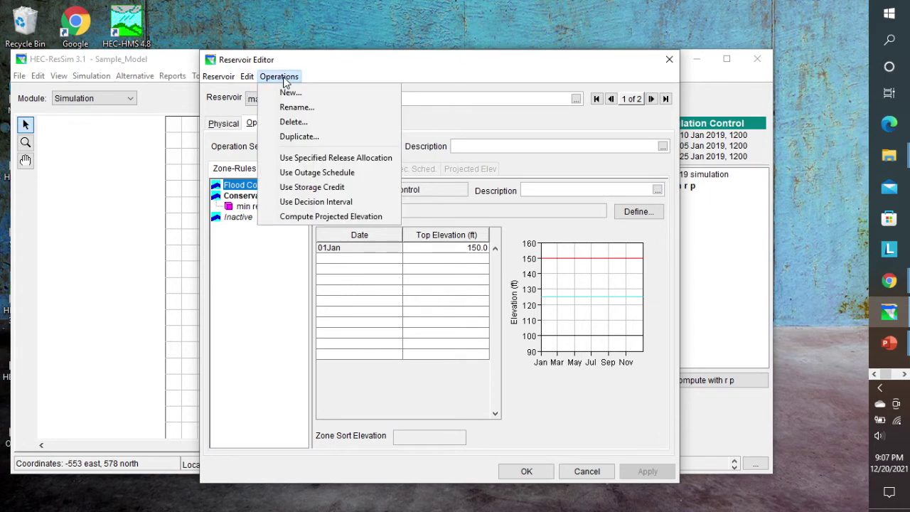
pyautogui.click(322, 158)
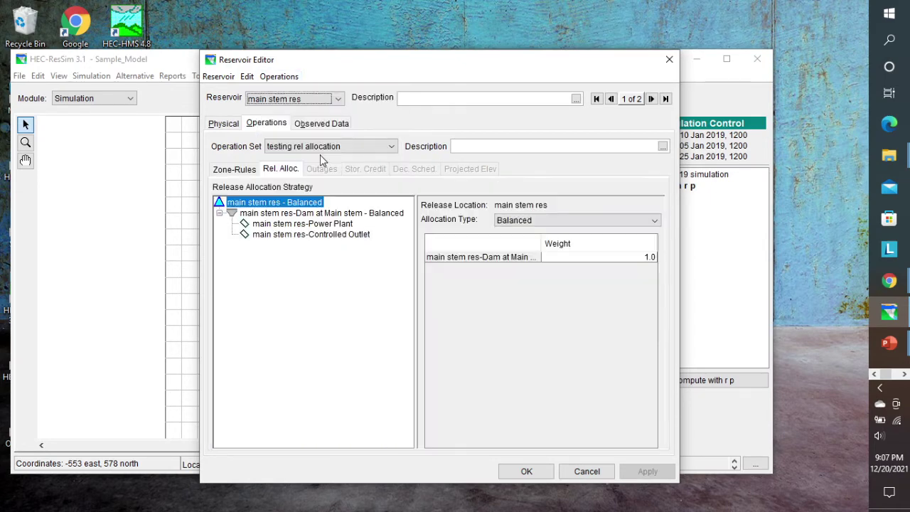
# Set the allocation type of the dam at main stem to Sequential in the release allocation strategy.
pyautogui.click(314, 214)
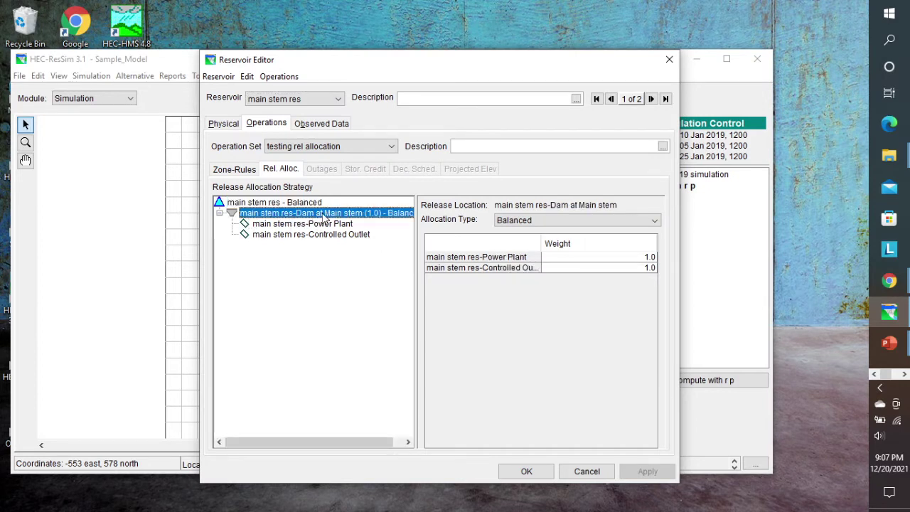
pyautogui.moveTo(419, 220); pyautogui.dragTo(439, 219)
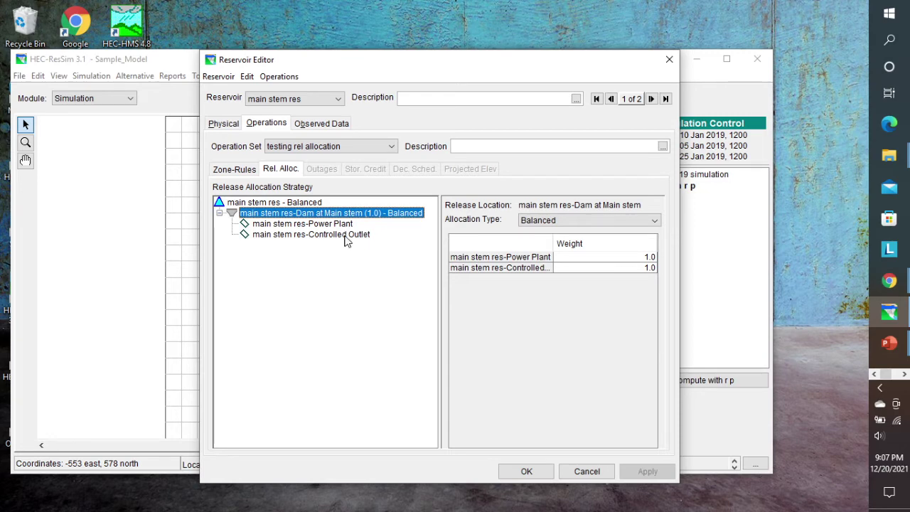
pyautogui.click(654, 222)
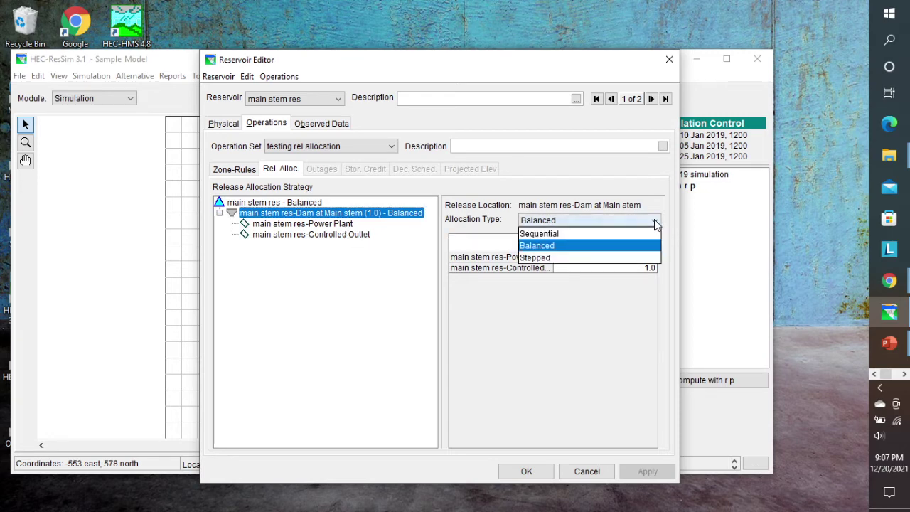
pyautogui.click(610, 235)
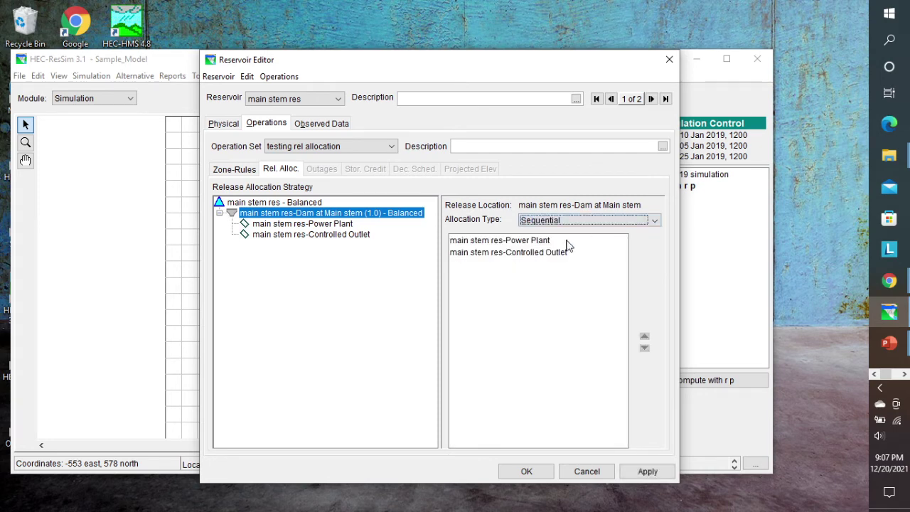
# Try placing the power plant after the controlled outlet in the sequential release order, and restore it to first place.
pyautogui.click(530, 243)
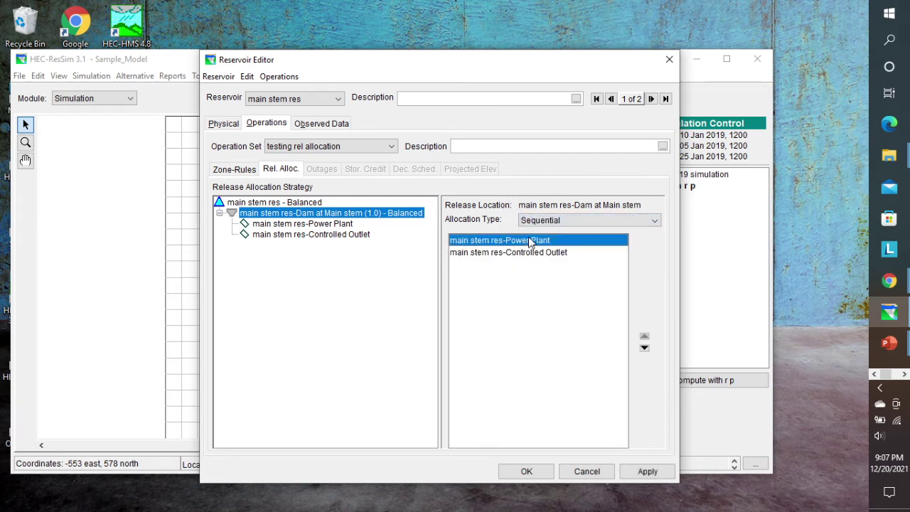
pyautogui.click(644, 348)
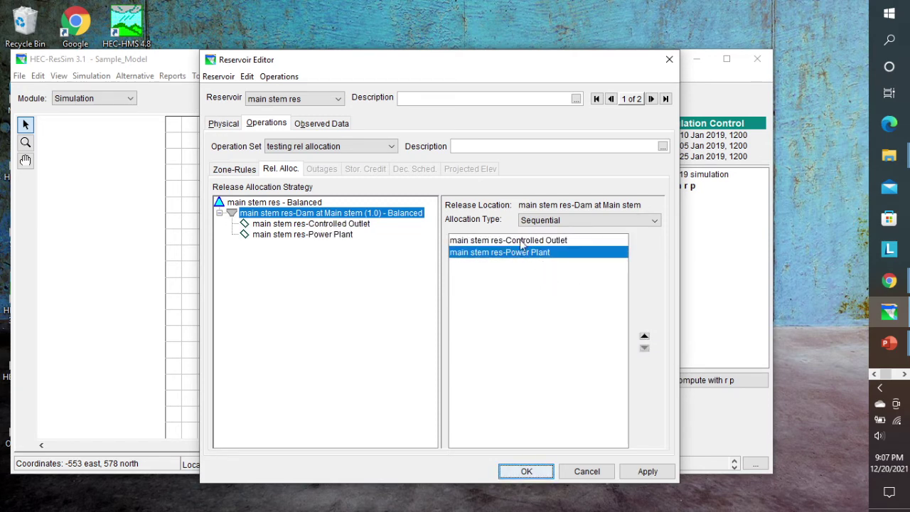
pyautogui.click(644, 336)
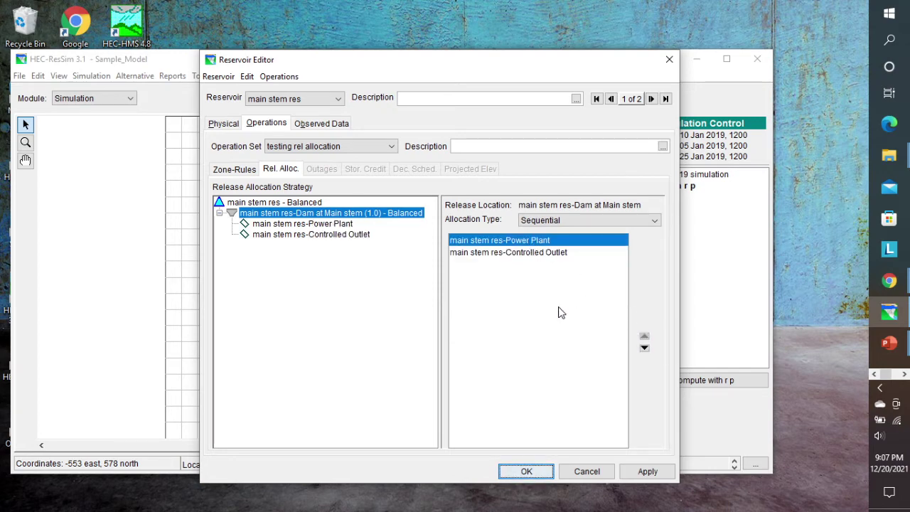
# Save the release allocation changes of main stem res and recompute the with r p alternative.
pyautogui.click(641, 473)
pyautogui.click(527, 472)
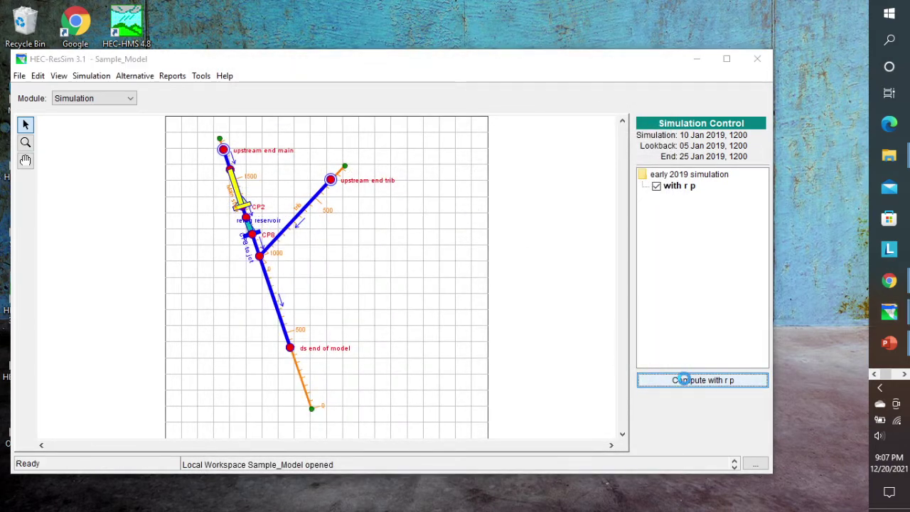
pyautogui.click(681, 380)
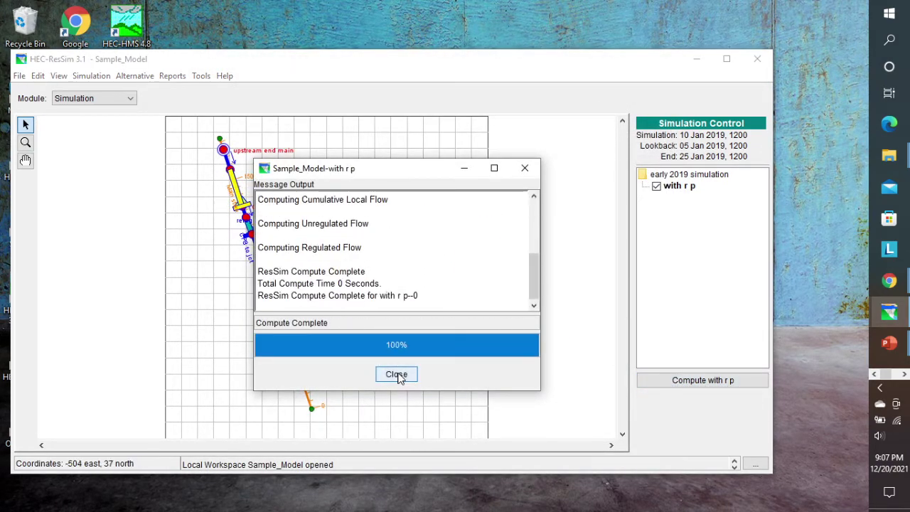
pyautogui.click(398, 374)
# Examine the pool elevation and outflow of main stem res in its default plot, and close the plot.
pyautogui.rightClick(239, 197)
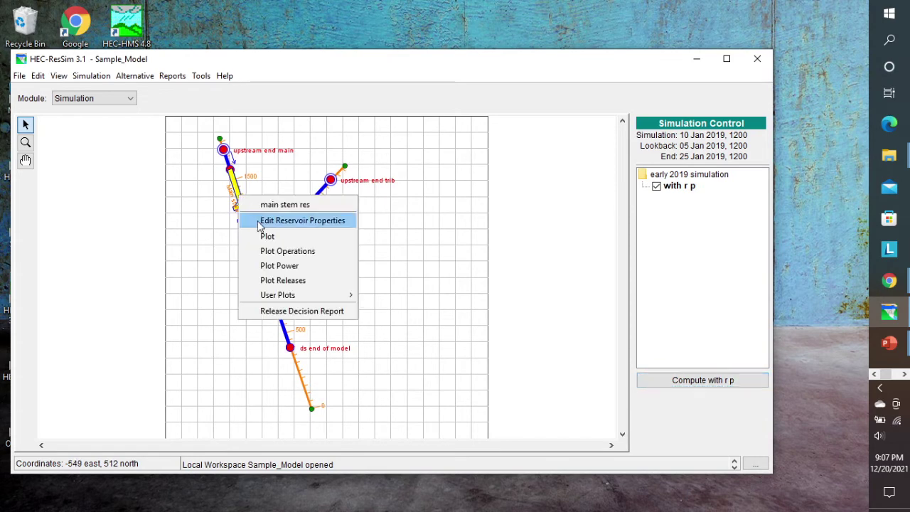
pyautogui.click(271, 234)
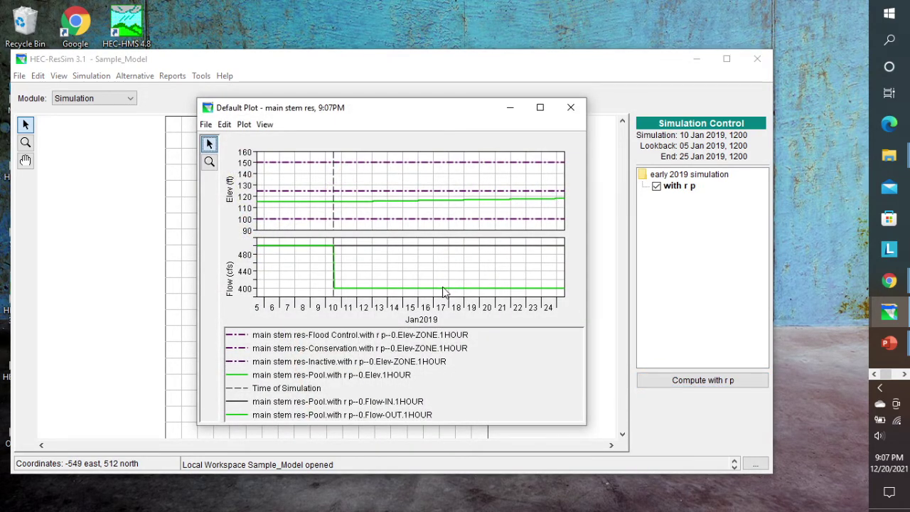
pyautogui.click(571, 109)
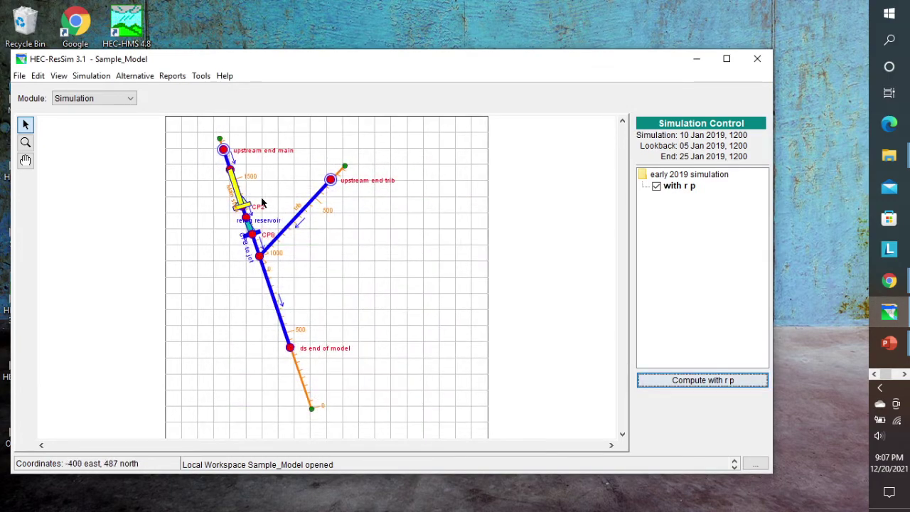
# Plot the releases of main stem res and inspect the power plant and controlled outlet flows.
pyautogui.rightClick(239, 192)
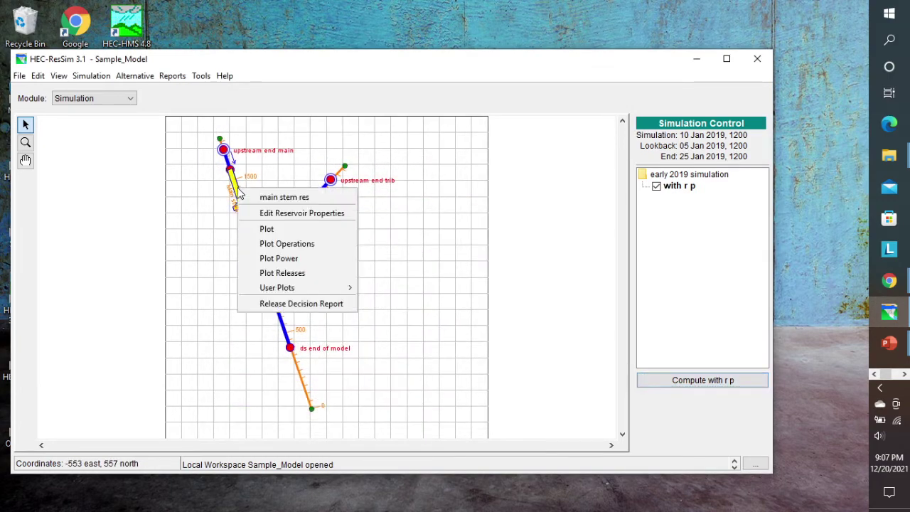
pyautogui.click(278, 275)
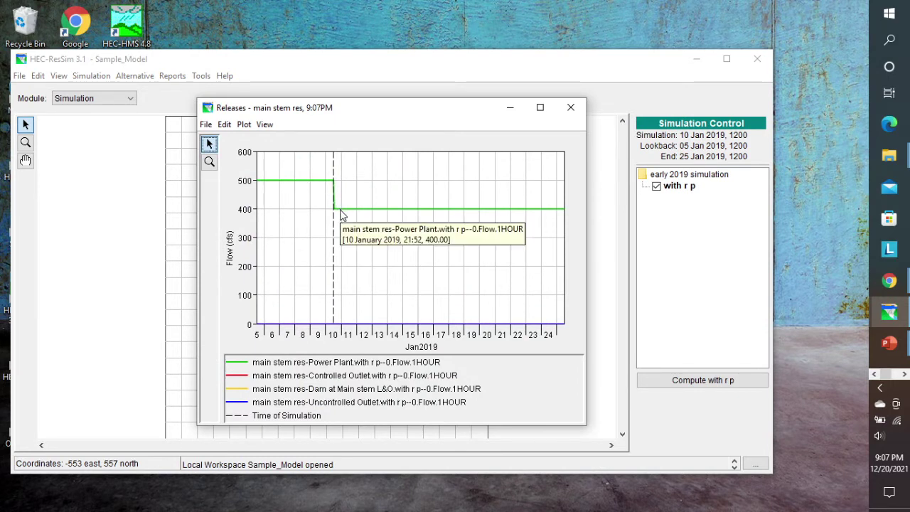
pyautogui.moveTo(562, 211)
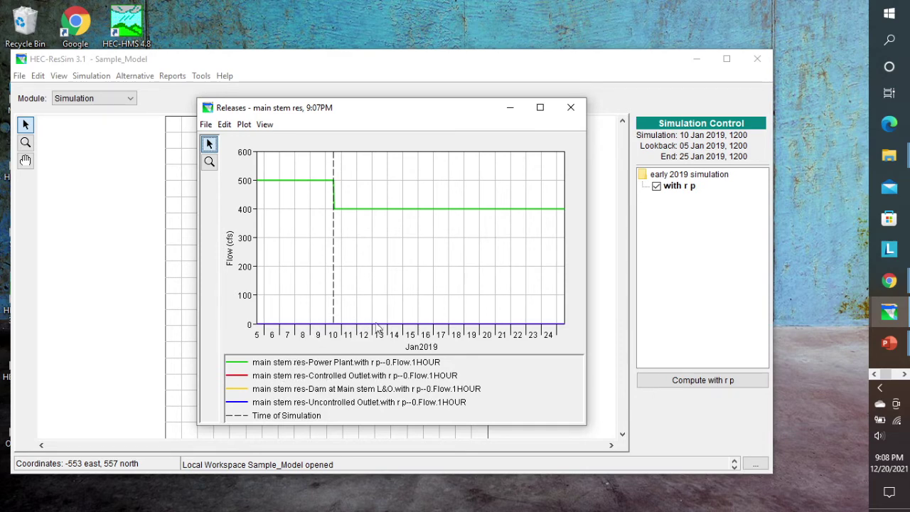
pyautogui.moveTo(379, 327)
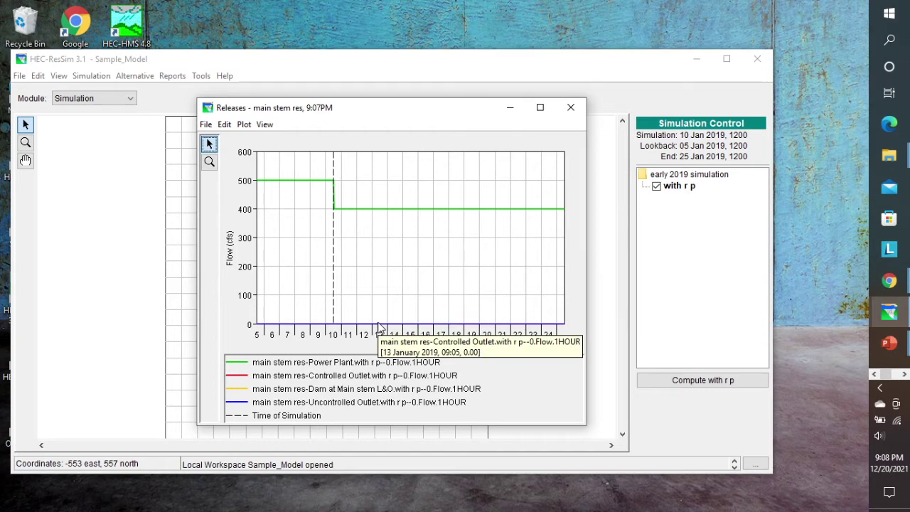
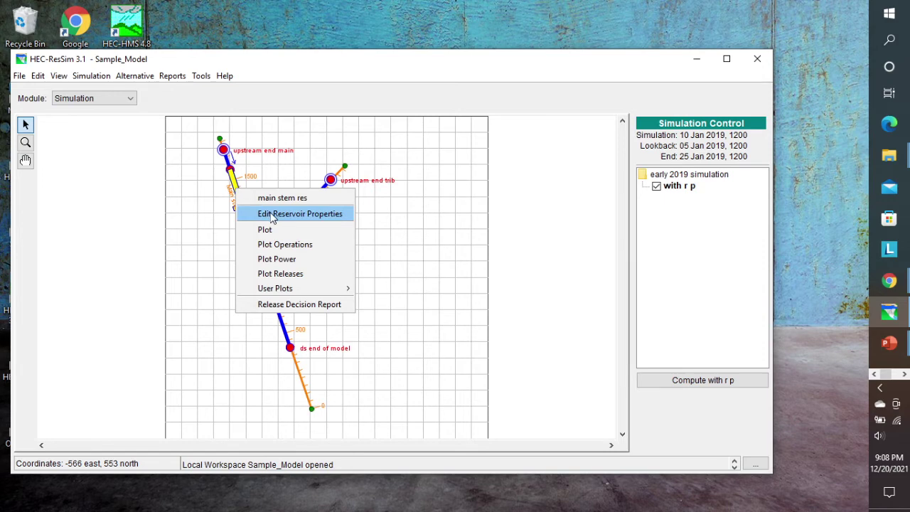
# Add a Release Function rule named controlled outlet 10 cfs to the Conservation zone of main stem res, operating from the controlled outlet.
pyautogui.click(281, 215)
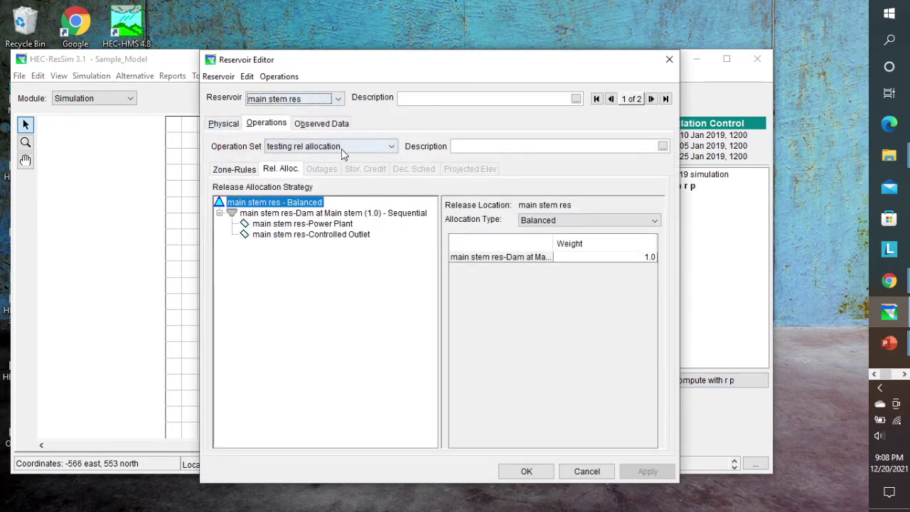
pyautogui.click(235, 169)
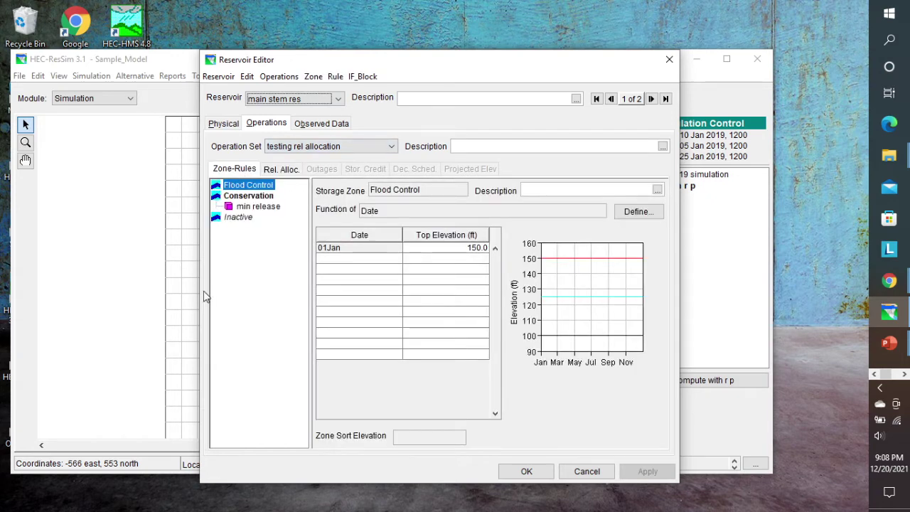
pyautogui.click(259, 197)
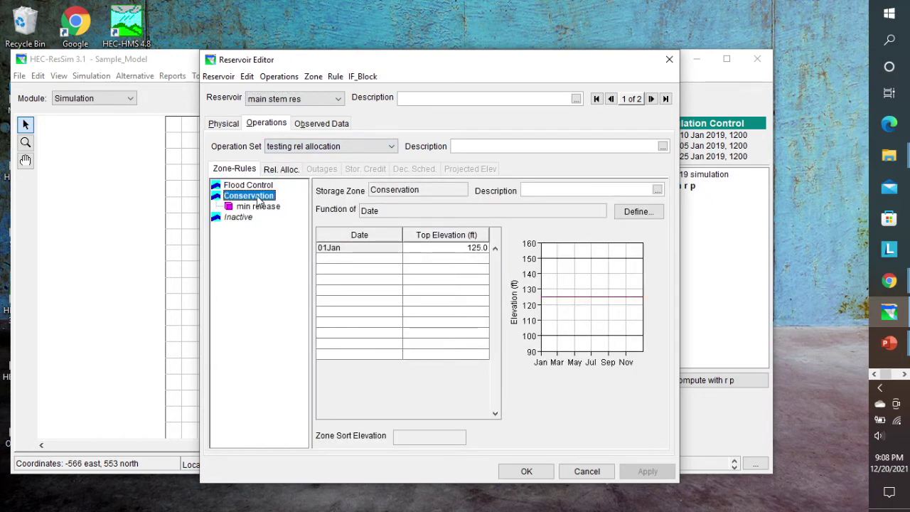
pyautogui.click(335, 77)
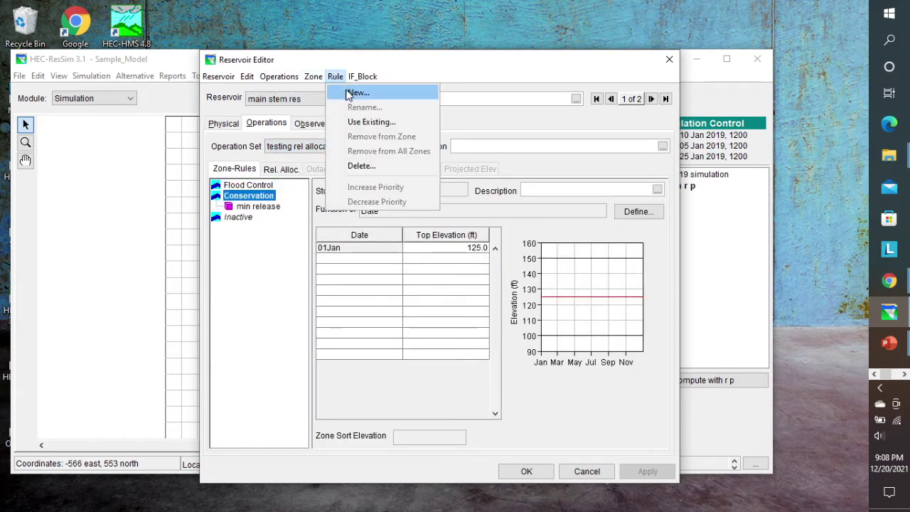
pyautogui.click(355, 93)
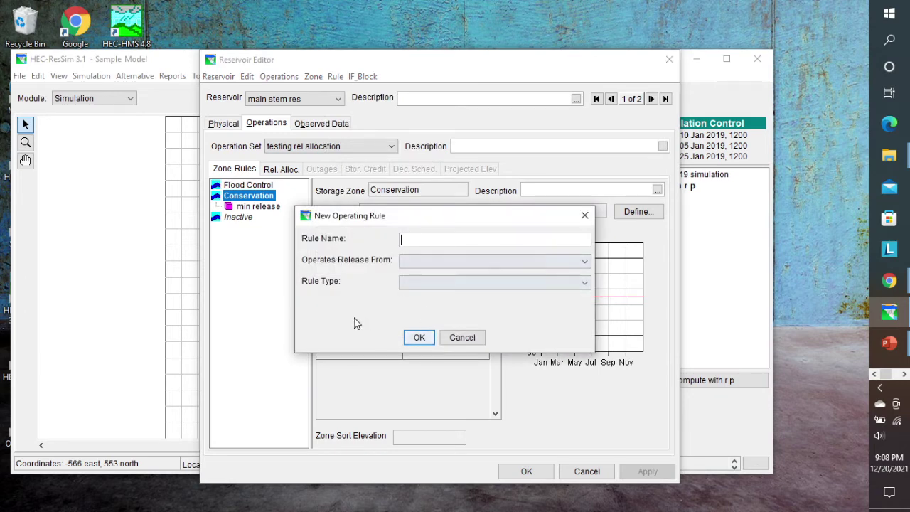
pyautogui.write('controlled outlet 10 cfs')
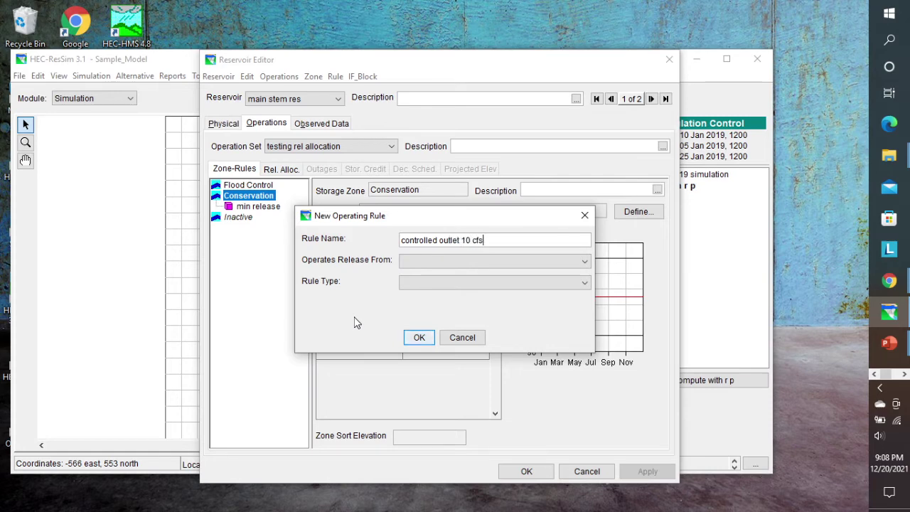
pyautogui.click(476, 259)
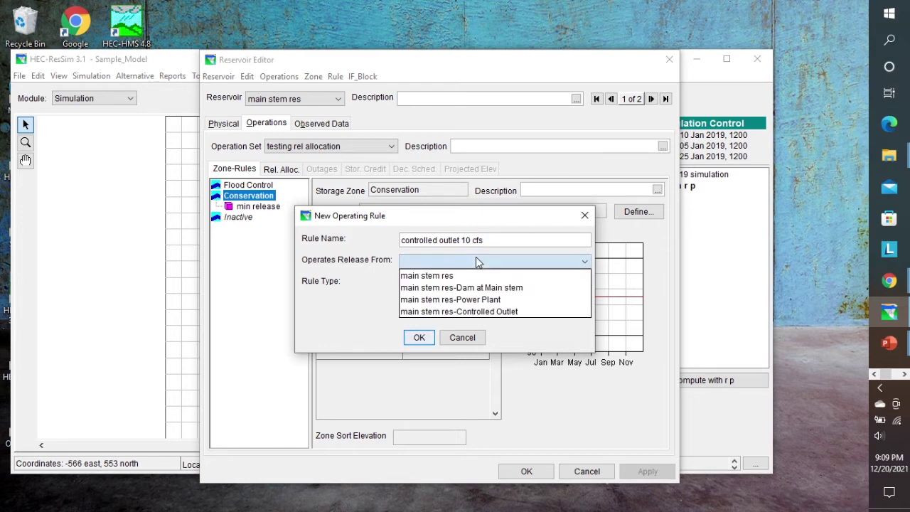
pyautogui.click(474, 311)
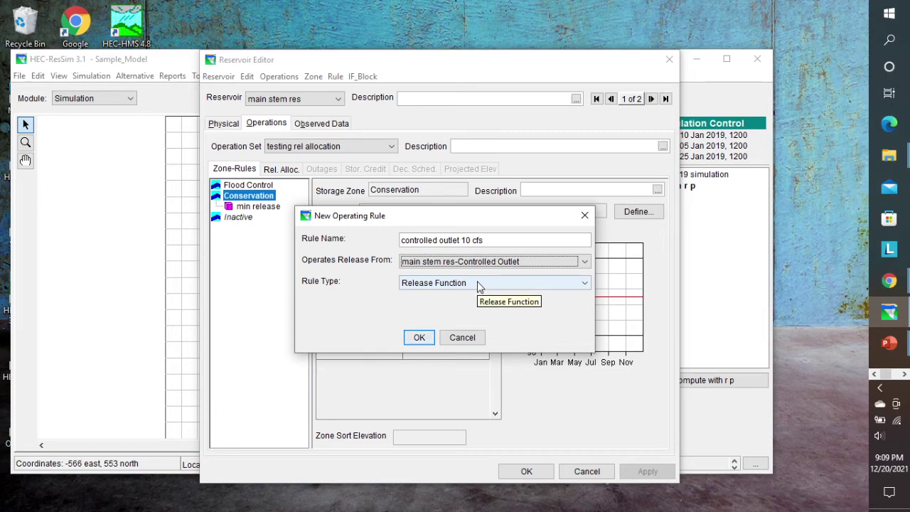
pyautogui.click(418, 339)
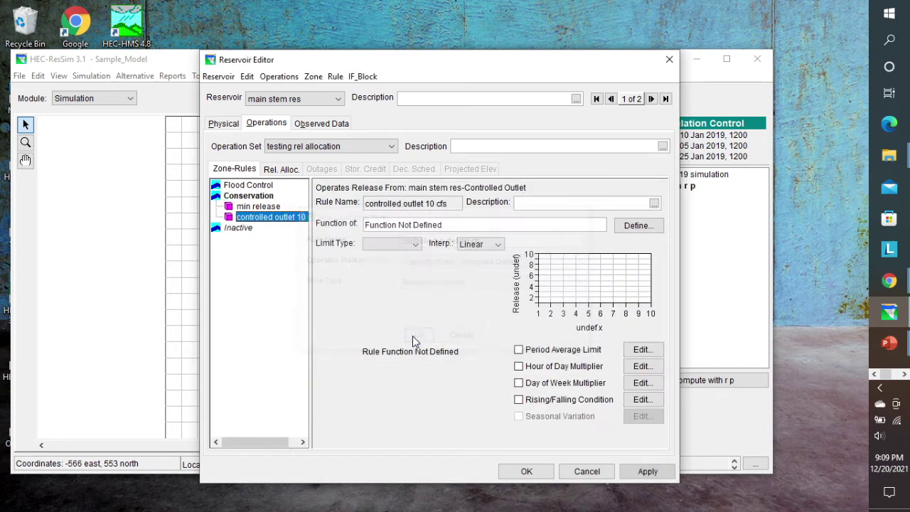
# Define the controlled outlet 10 cfs rule as a function of Date with a Minimum limit of 10 cfs from 01Jan, and save the reservoir.
pyautogui.click(637, 225)
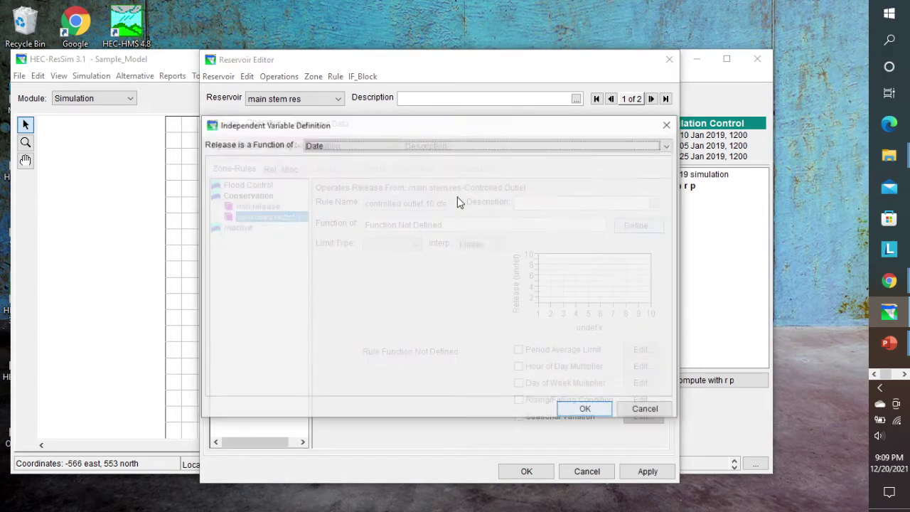
pyautogui.click(587, 411)
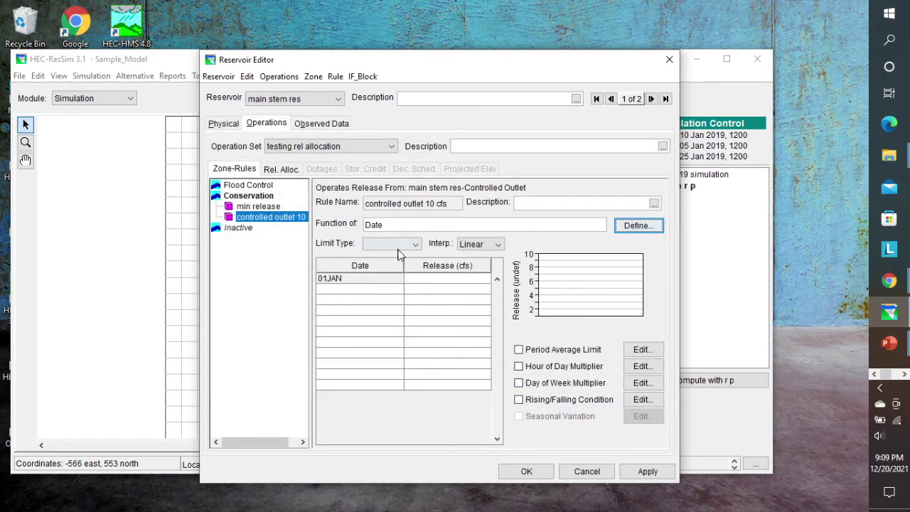
pyautogui.click(415, 244)
pyautogui.click(398, 258)
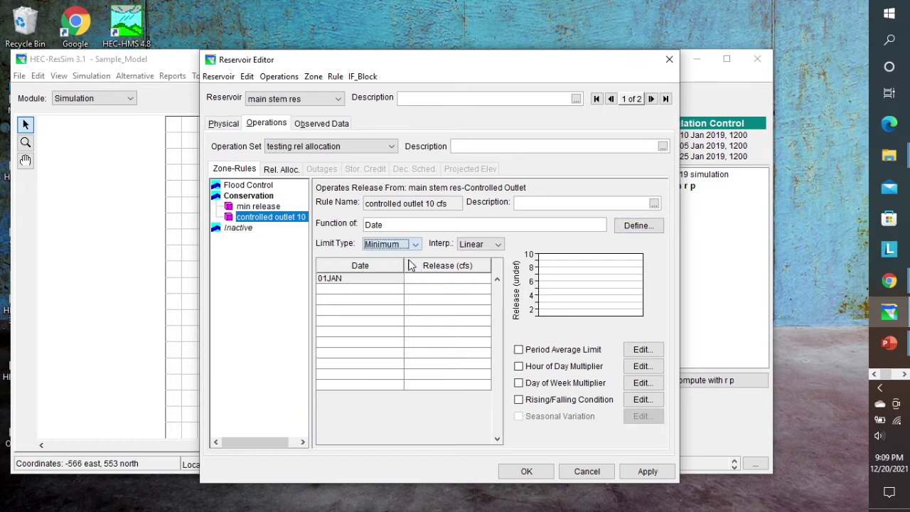
pyautogui.click(451, 281)
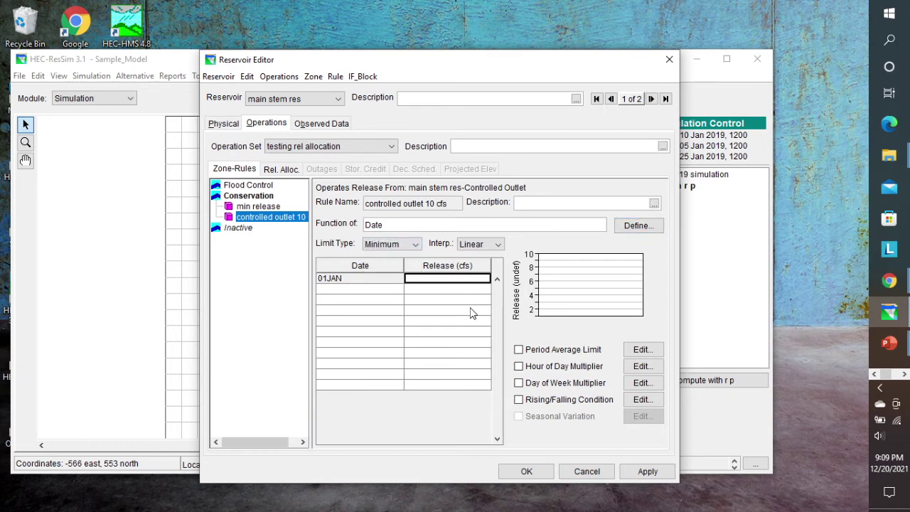
pyautogui.write('10')
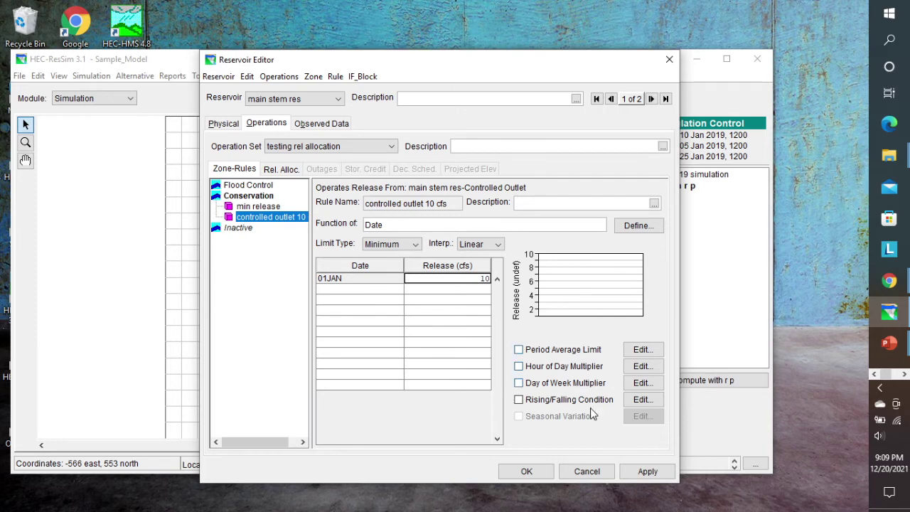
pyautogui.click(647, 470)
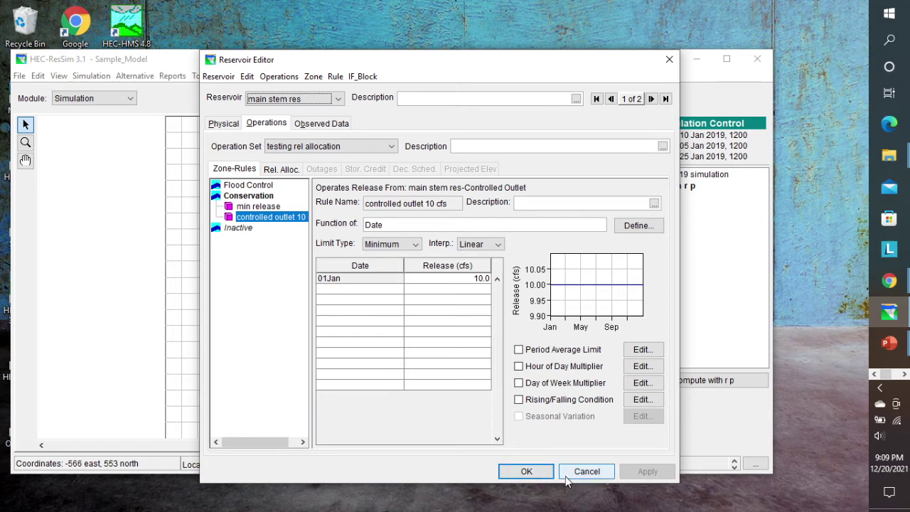
pyautogui.click(525, 472)
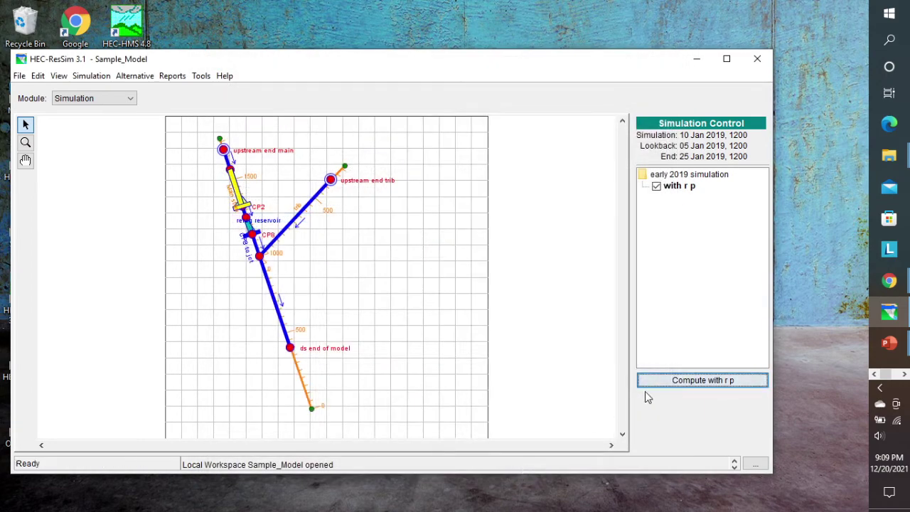
# Recompute the with r p alternative and inspect the controlled outlet and power plant flows in the releases plot of main stem res.
pyautogui.click(678, 381)
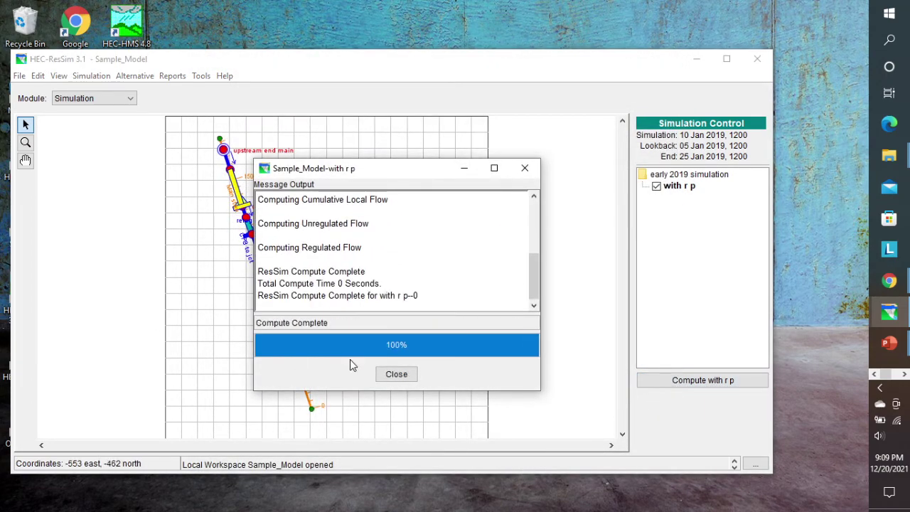
pyautogui.click(396, 375)
pyautogui.rightClick(240, 198)
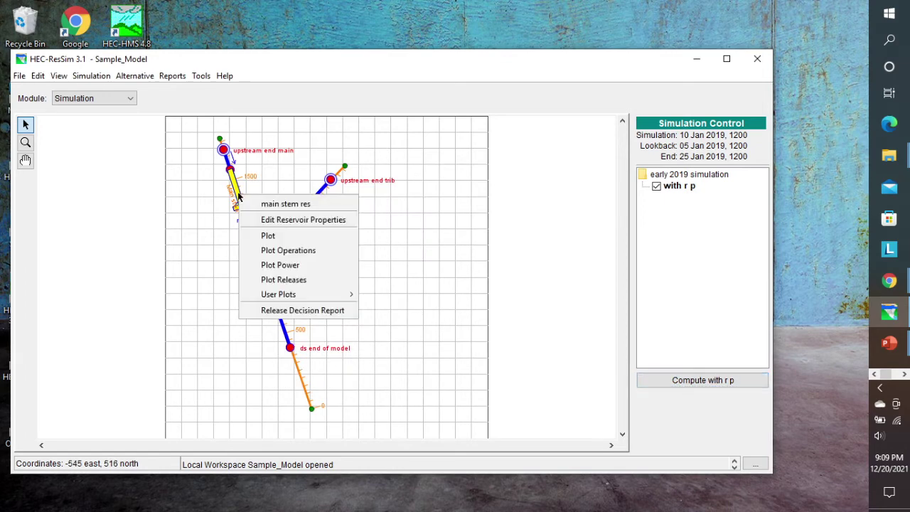
pyautogui.click(280, 283)
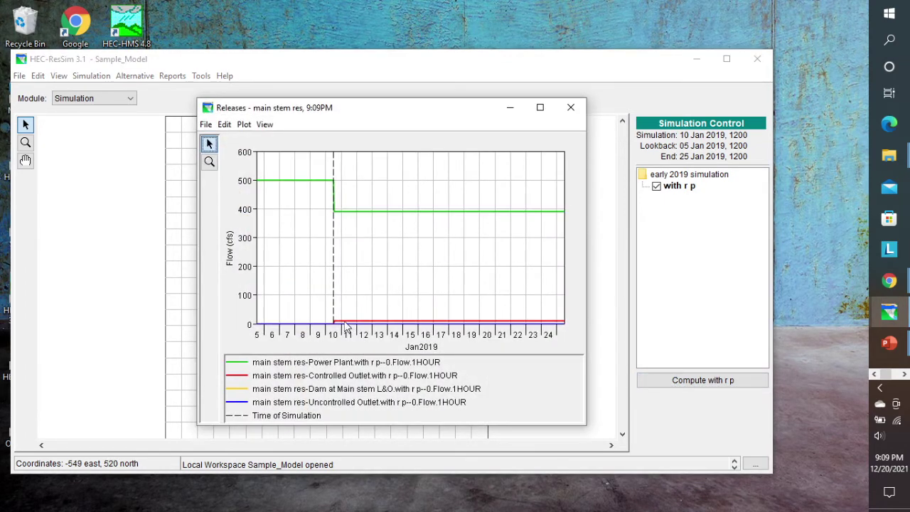
pyautogui.moveTo(341, 320)
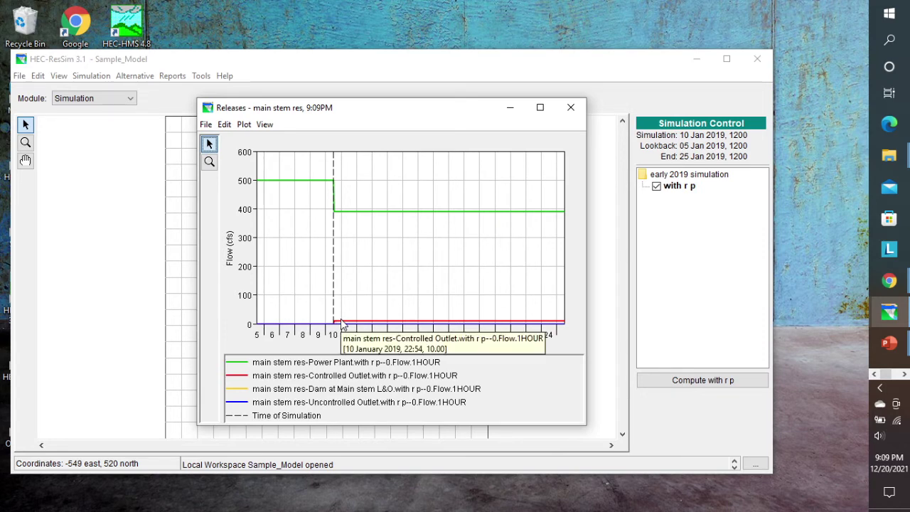
pyautogui.moveTo(354, 217)
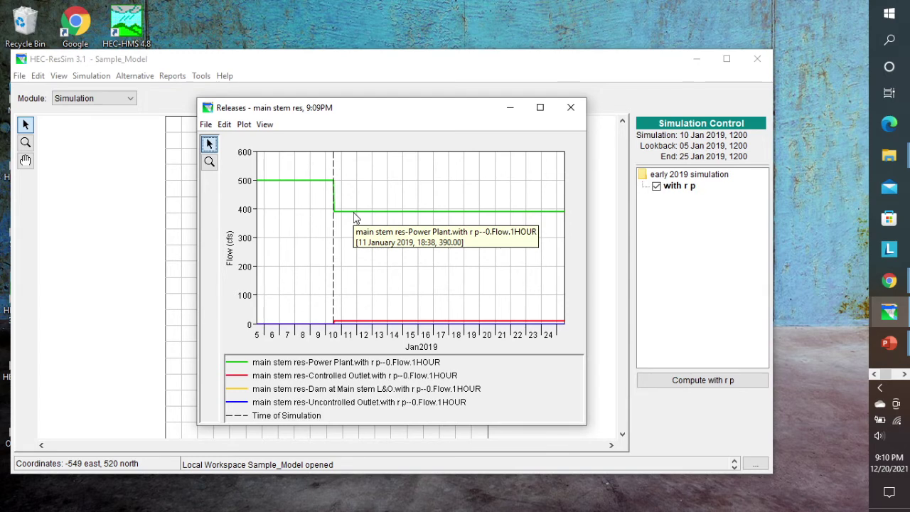
pyautogui.click(571, 107)
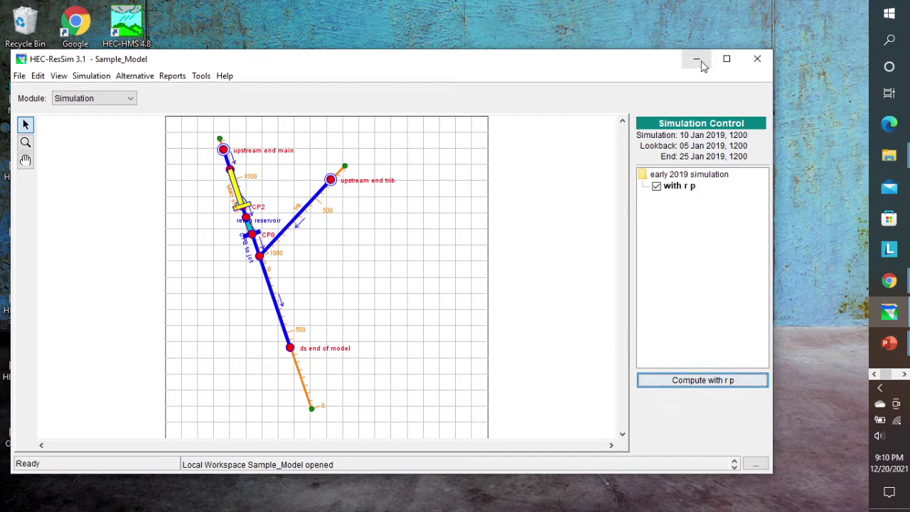
# Switch to the PowerPoint slide show, advance it to view the pool level diagram with the reservoir zones, and minimize it.
pyautogui.click(889, 345)
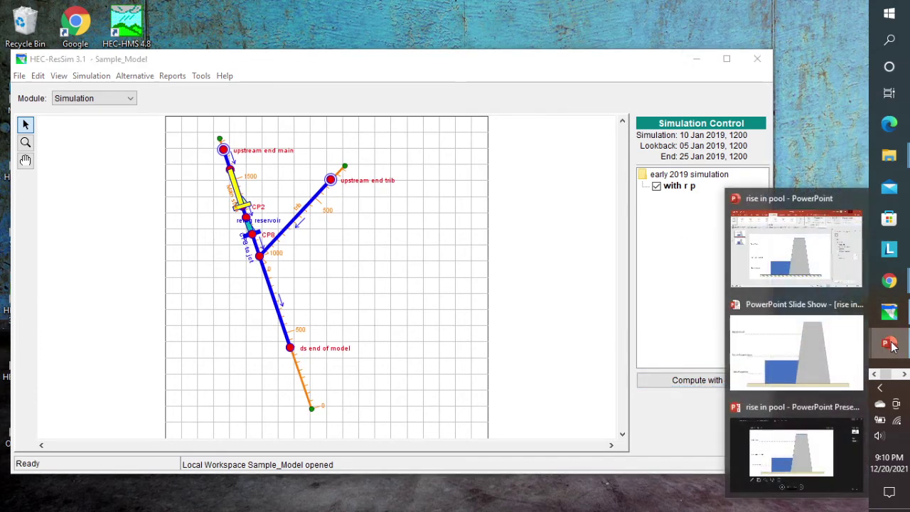
pyautogui.click(811, 449)
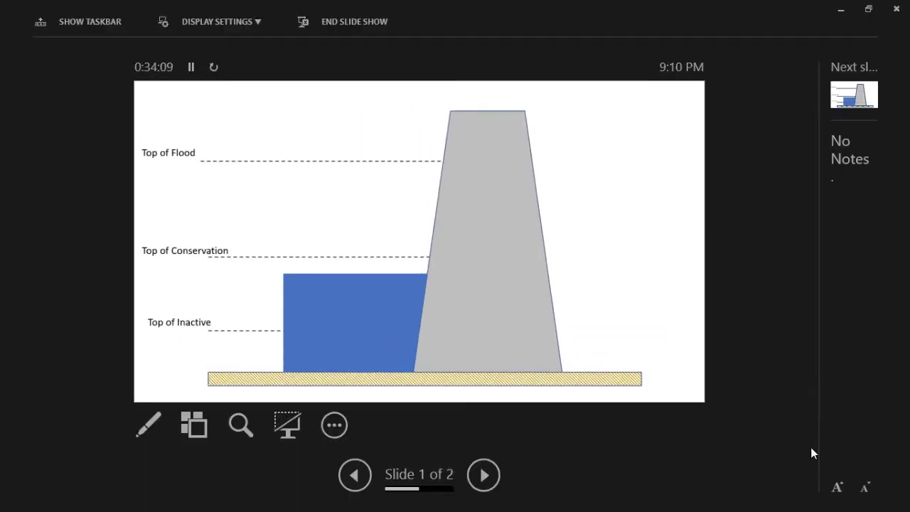
pyautogui.click(485, 475)
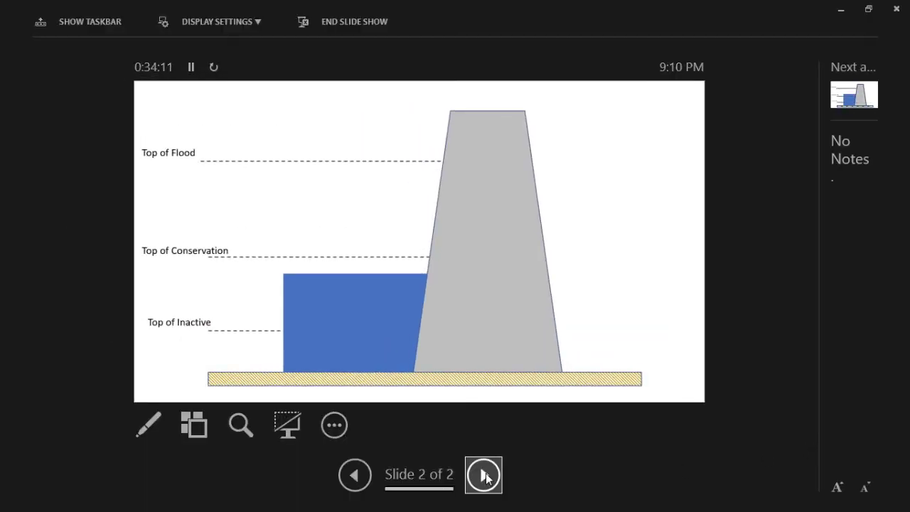
pyautogui.click(485, 475)
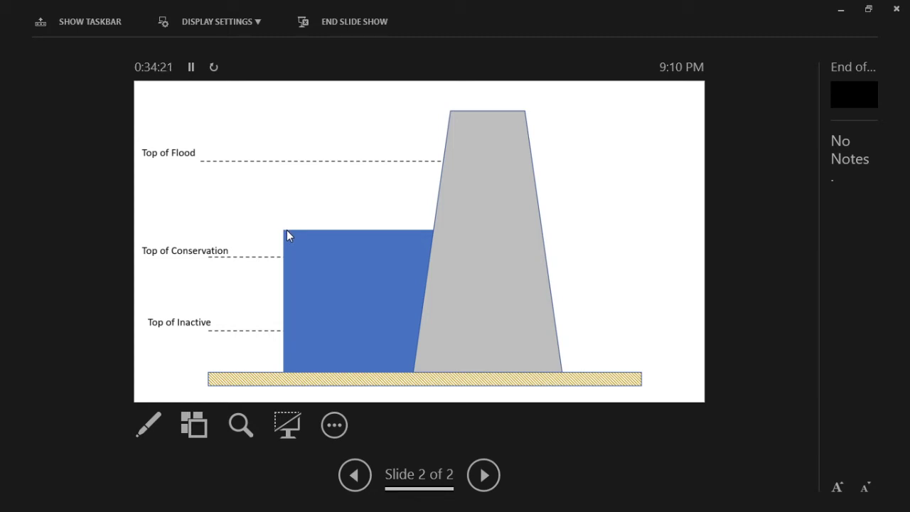
pyautogui.click(841, 9)
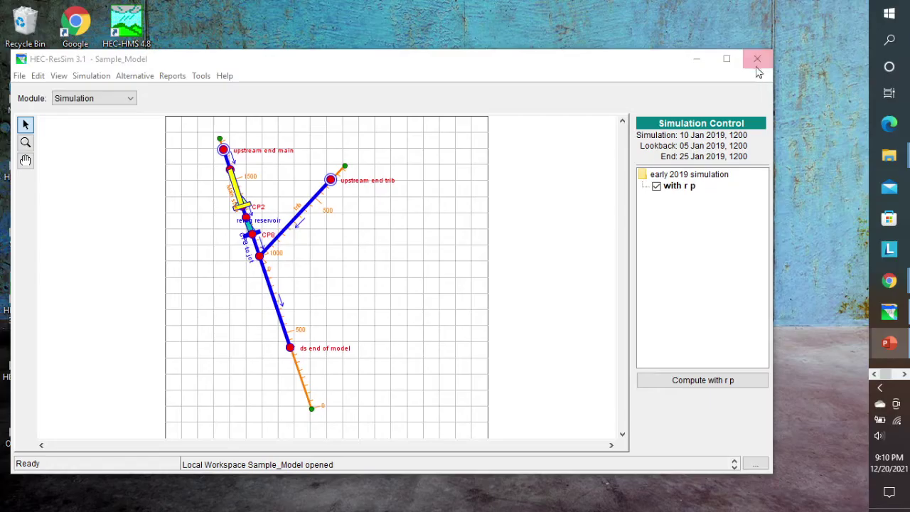
# Set the Lookback Elevation of the main stem res pool to 135 in the with r p alternative, and save and close the alternative.
pyautogui.click(139, 76)
pyautogui.click(144, 92)
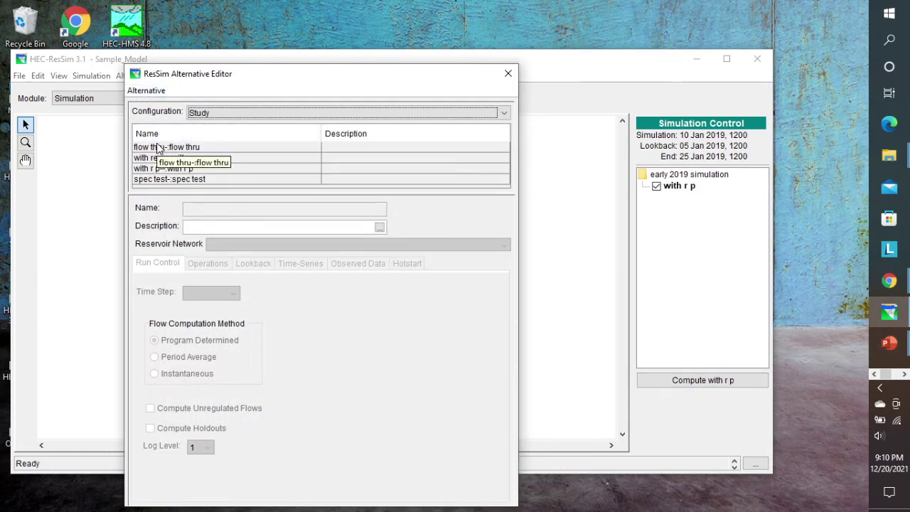
pyautogui.click(195, 161)
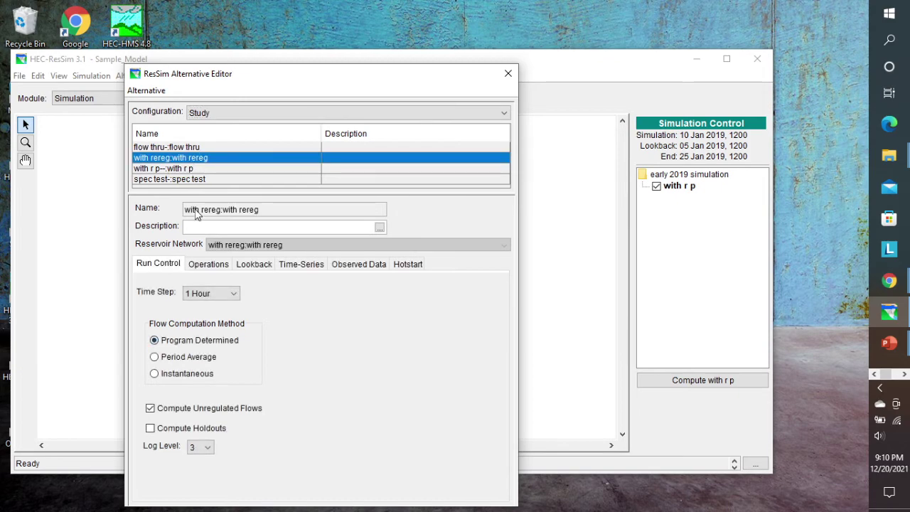
pyautogui.click(197, 171)
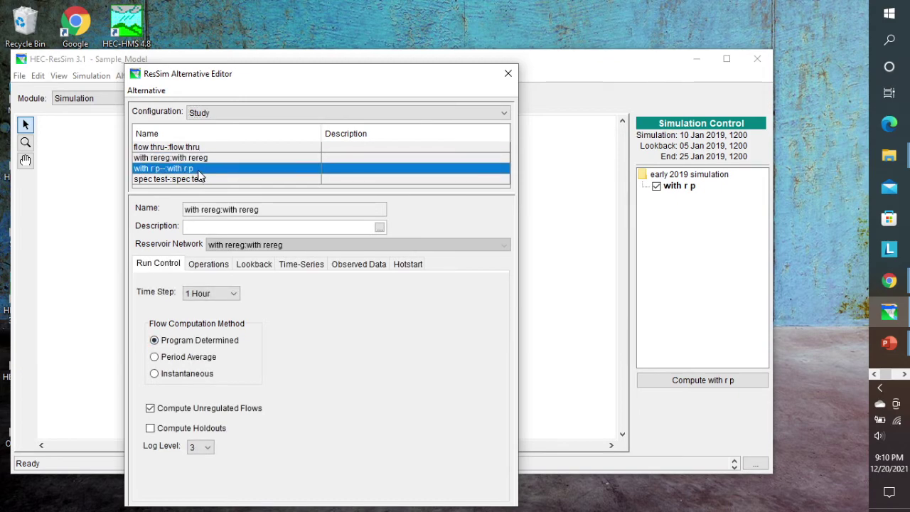
pyautogui.click(256, 263)
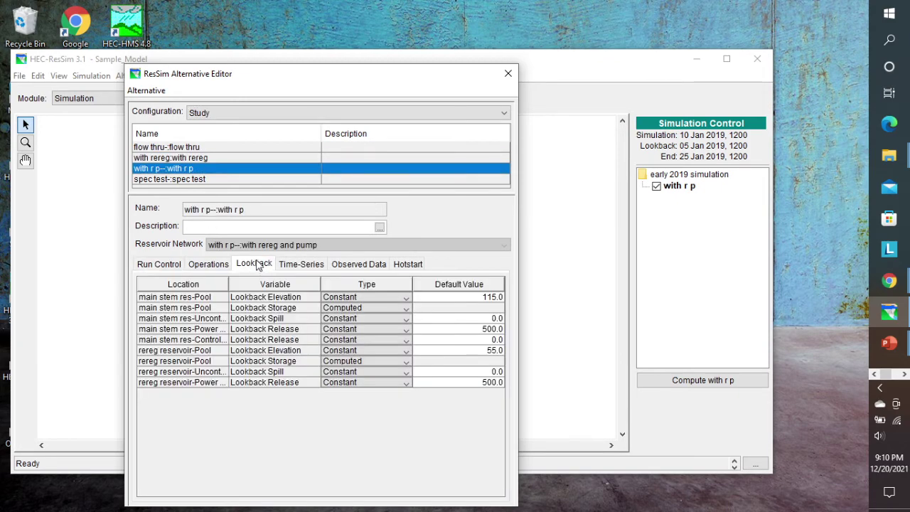
pyautogui.click(476, 299)
pyautogui.write('135')
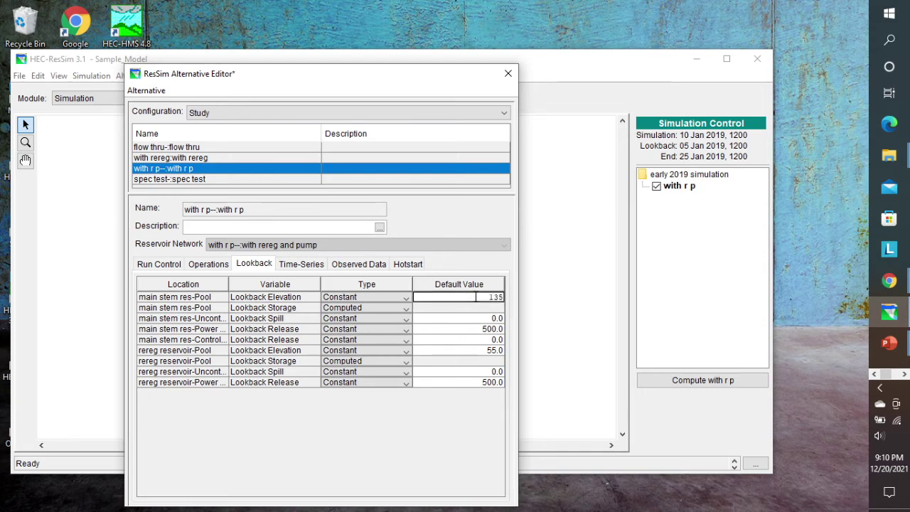
pyautogui.moveTo(431, 80); pyautogui.dragTo(451, 36)
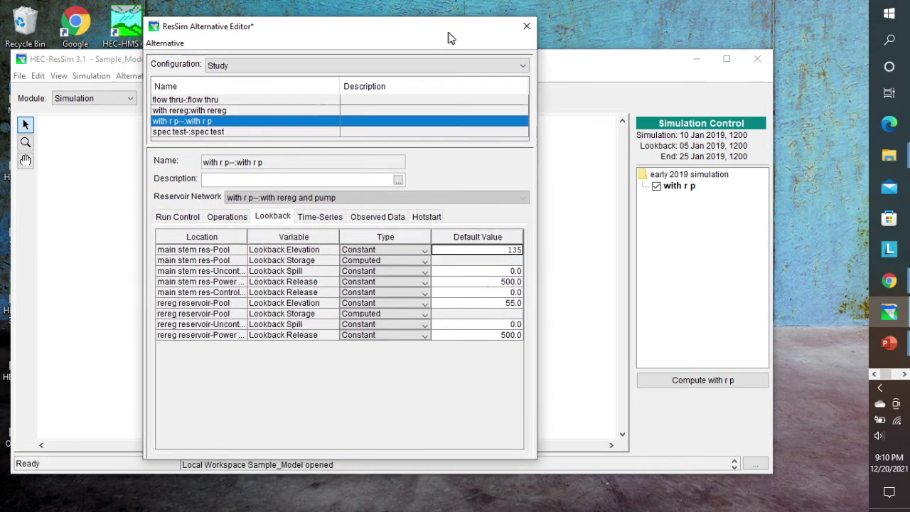
pyautogui.click(165, 44)
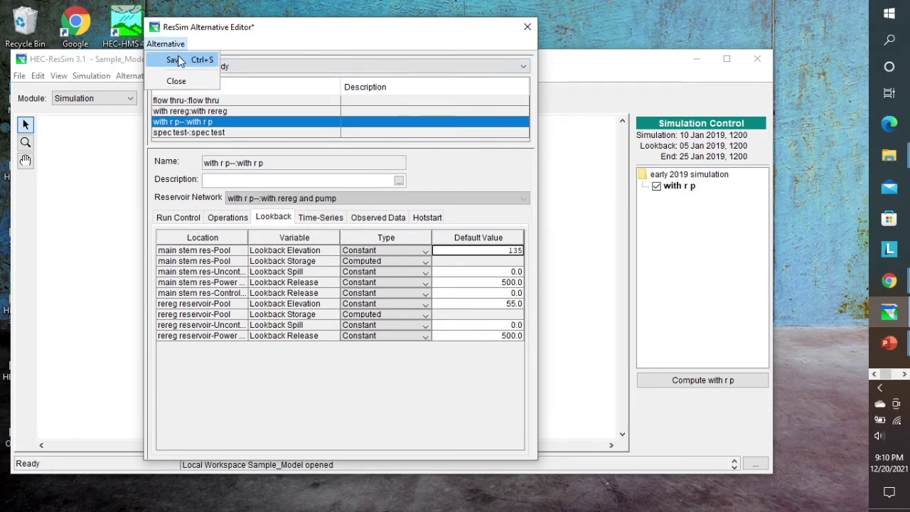
pyautogui.click(180, 61)
pyautogui.click(165, 45)
pyautogui.click(177, 81)
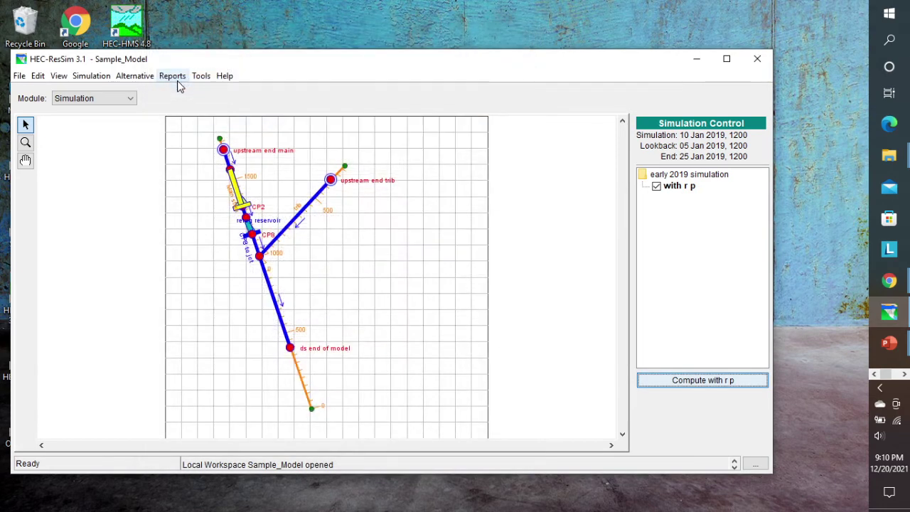
# Recompute the with r p alternative and examine the pool elevation and outflow of main stem res in its default plot.
pyautogui.click(680, 381)
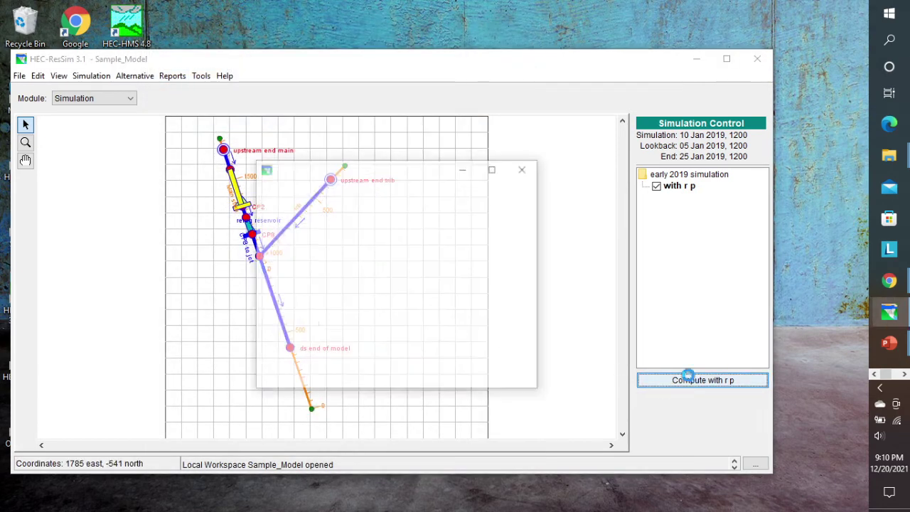
pyautogui.click(399, 376)
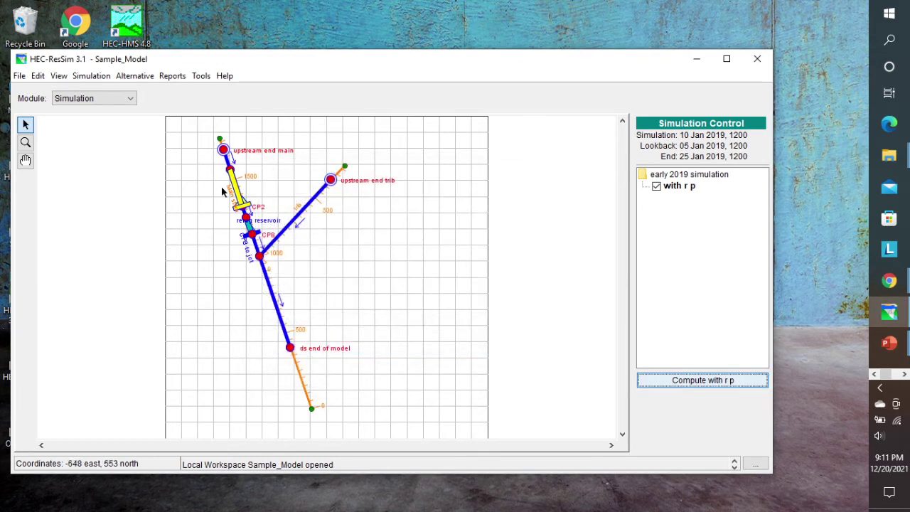
pyautogui.rightClick(239, 193)
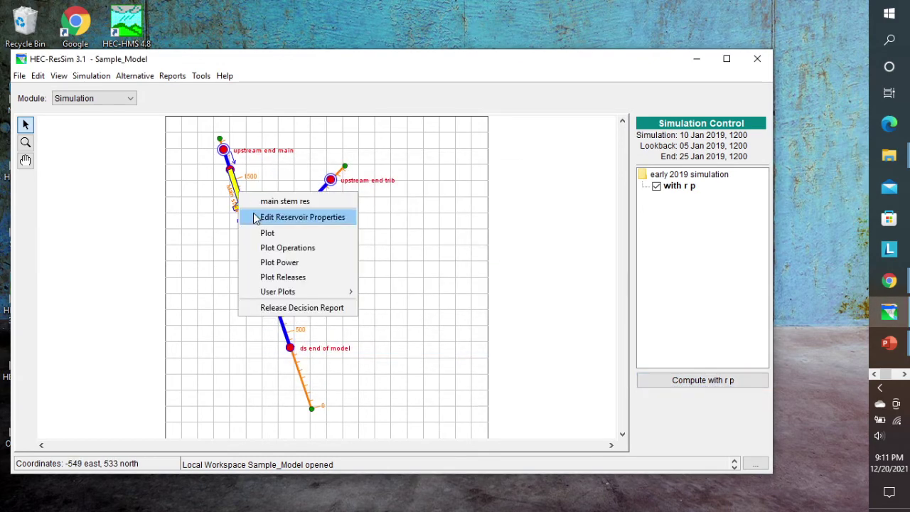
pyautogui.click(279, 235)
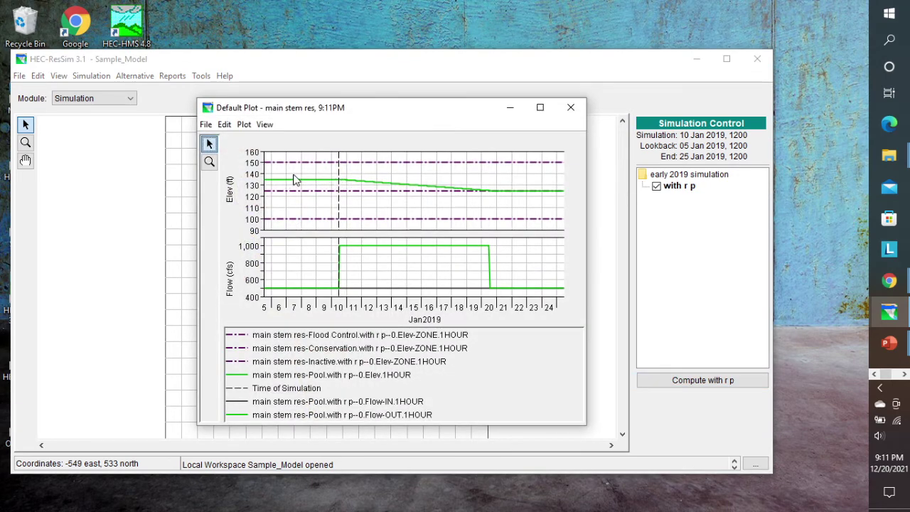
pyautogui.moveTo(297, 180)
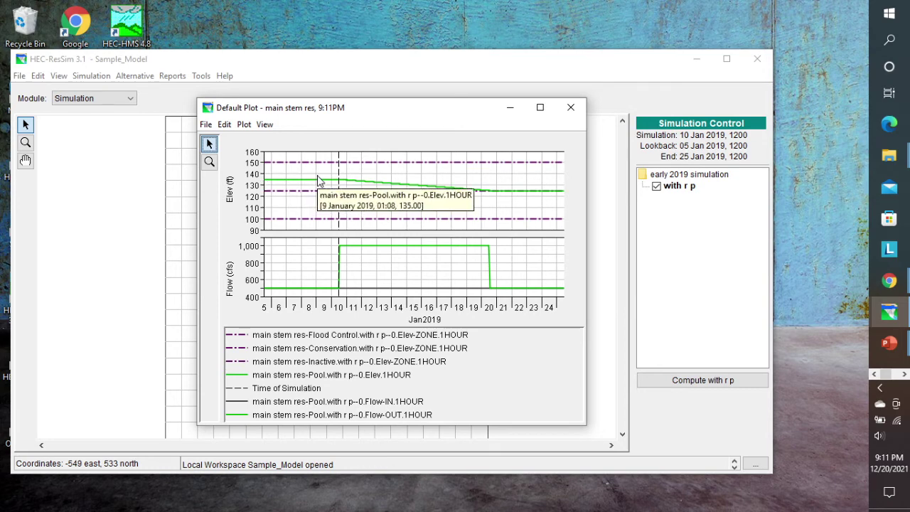
pyautogui.moveTo(340, 183)
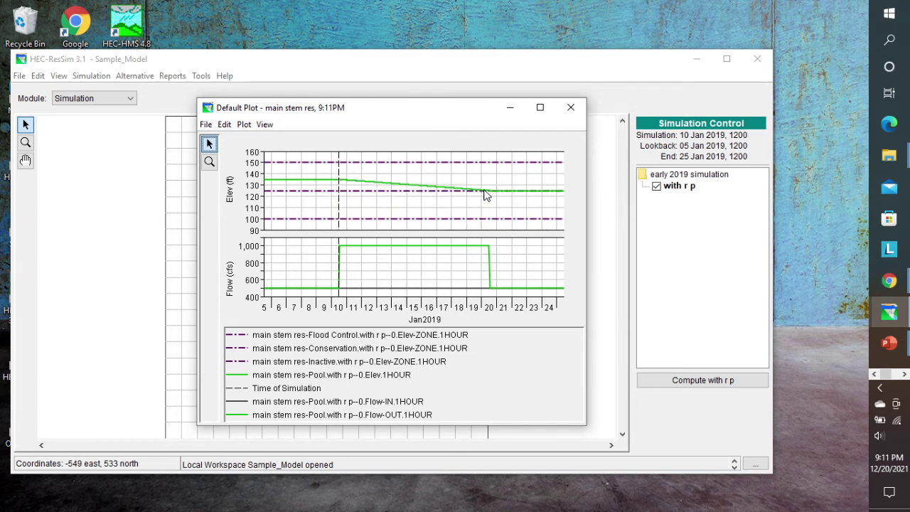
pyautogui.moveTo(489, 195)
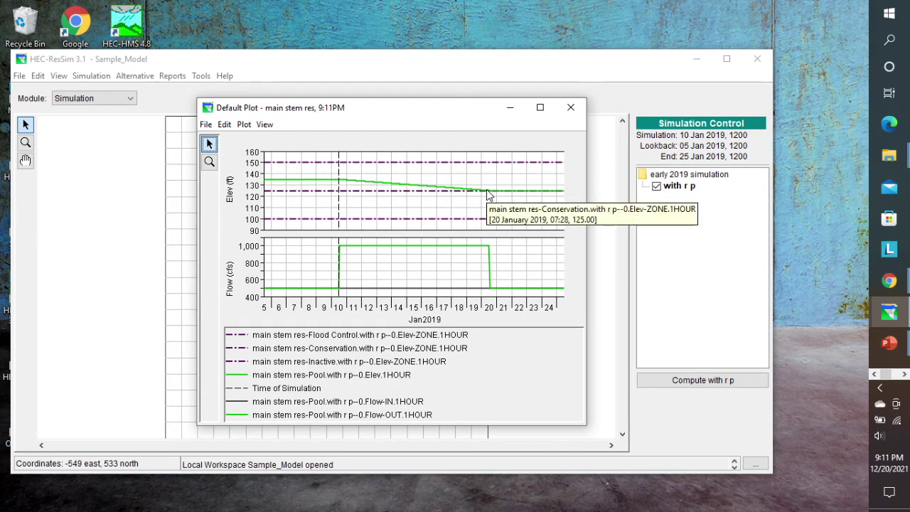
pyautogui.moveTo(350, 252)
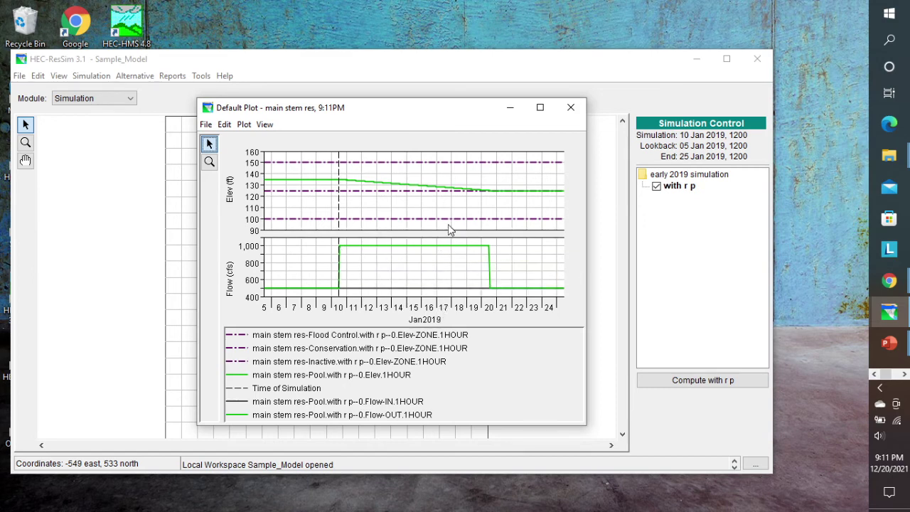
pyautogui.click(571, 108)
# Add a Release Function rule named max 800 cfs to the Flood Control zone of main stem res, operating from main stem res.
pyautogui.rightClick(239, 201)
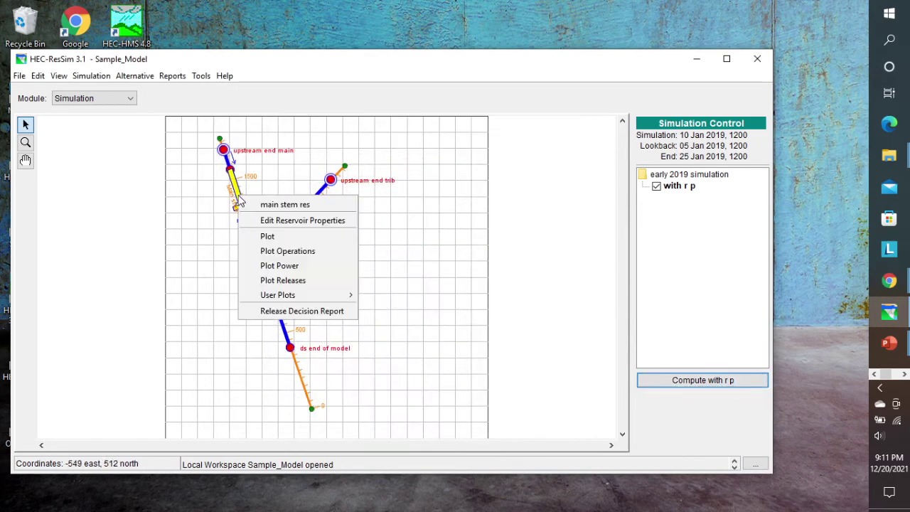
pyautogui.click(273, 222)
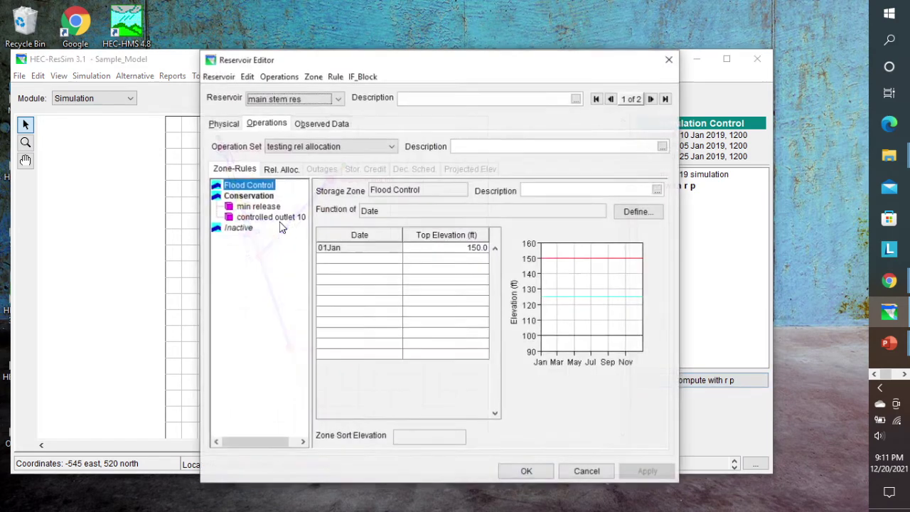
pyautogui.click(336, 76)
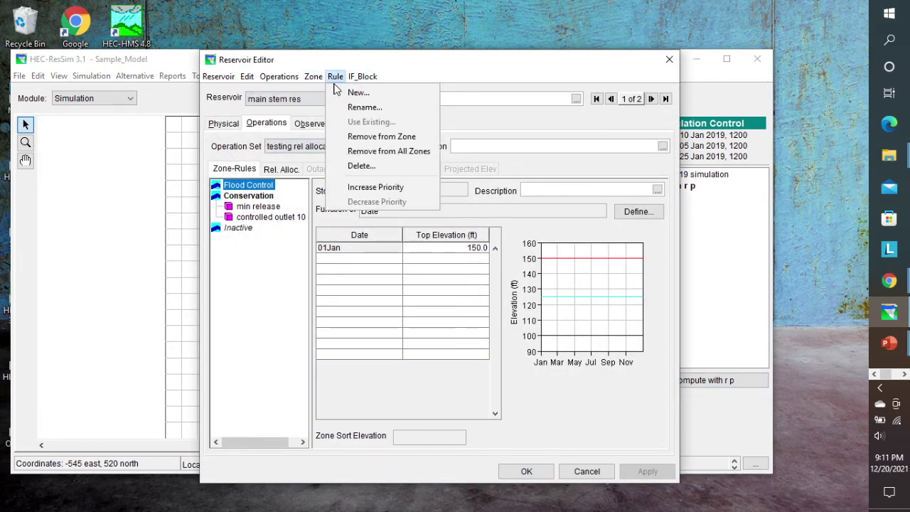
pyautogui.click(357, 92)
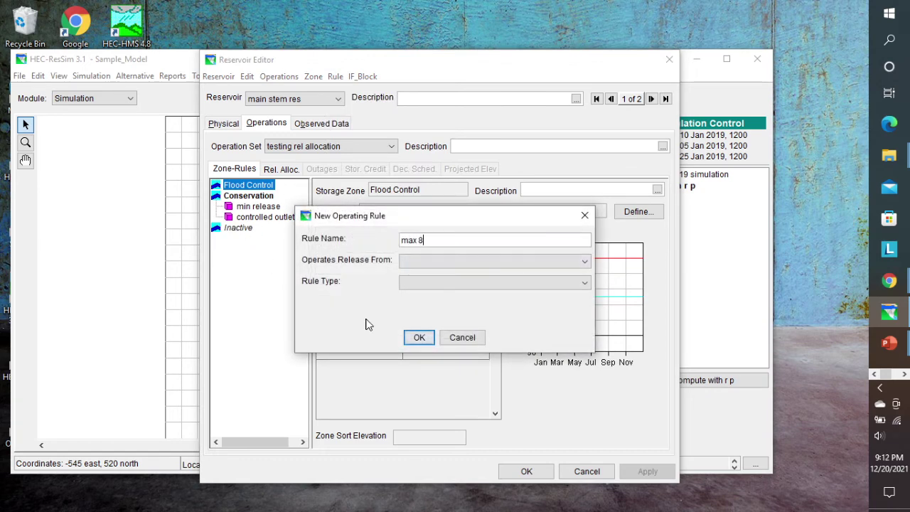
pyautogui.write('00 cfs')
pyautogui.click(499, 262)
pyautogui.click(466, 272)
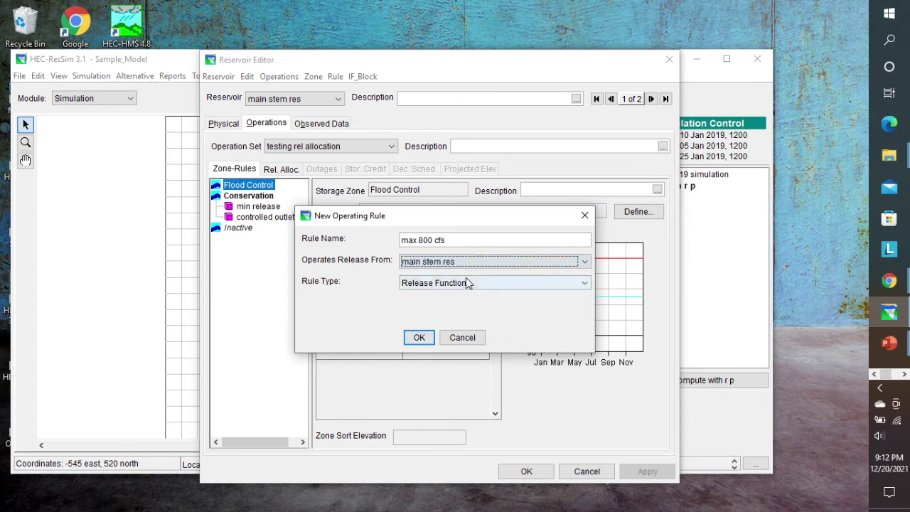
pyautogui.click(418, 338)
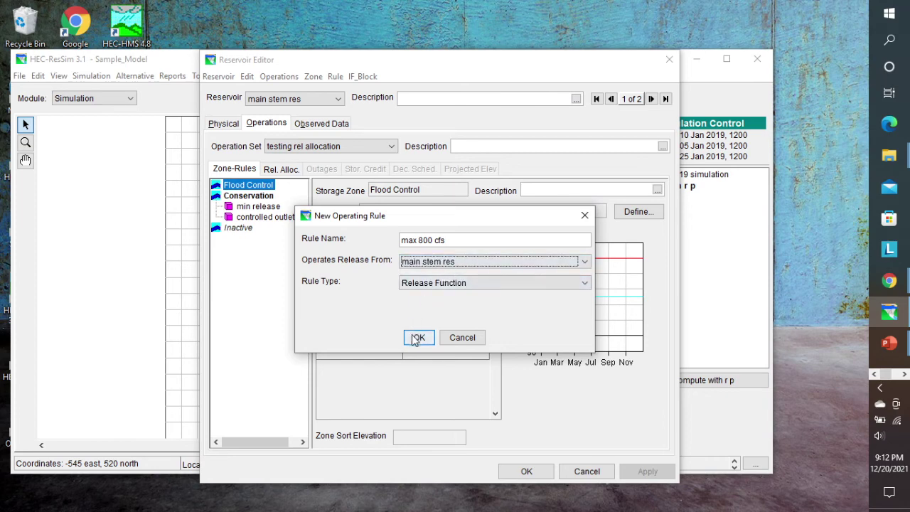
pyautogui.click(420, 339)
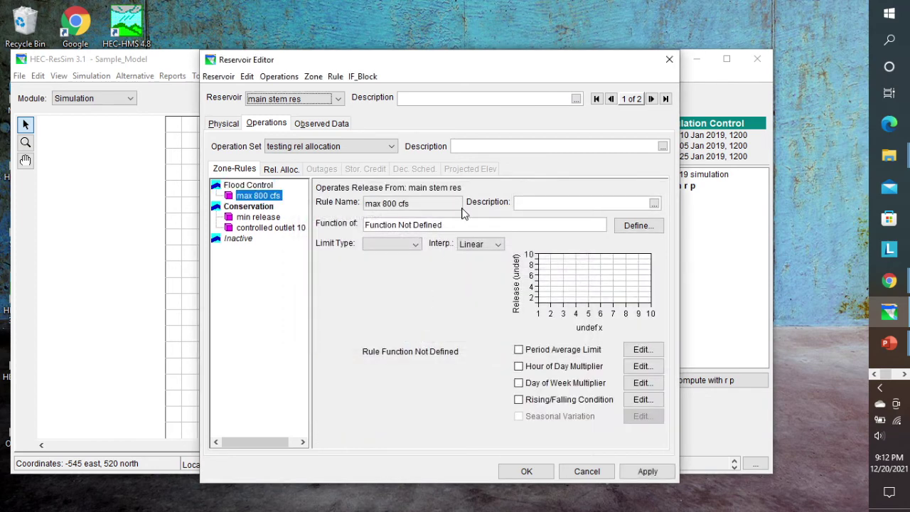
# Define the max 800 cfs rule as a function of Date with a Maximum limit of 800 cfs, and save the reservoir edits.
pyautogui.click(614, 230)
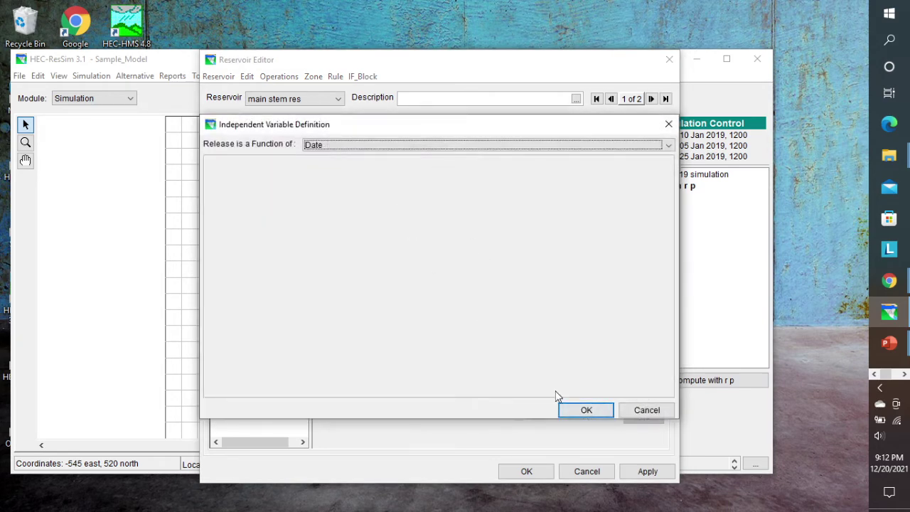
pyautogui.click(583, 409)
pyautogui.click(414, 244)
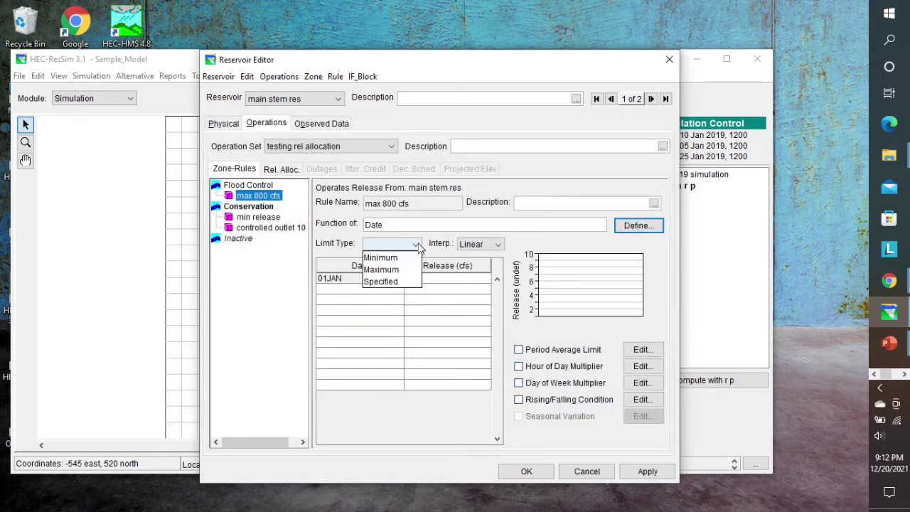
pyautogui.click(384, 269)
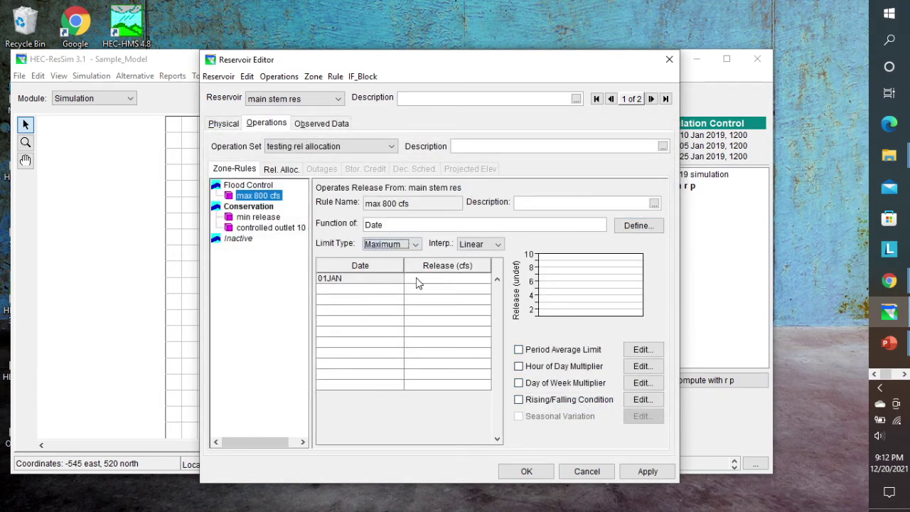
pyautogui.click(462, 279)
pyautogui.write('800')
pyautogui.click(656, 471)
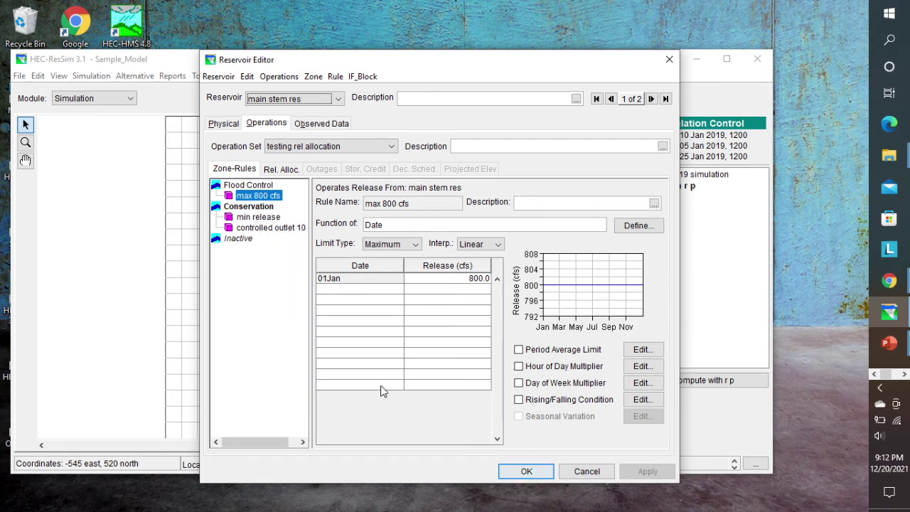
pyautogui.click(530, 472)
# Recompute the with r p alternative and examine the power plant and controlled outlet flows in the main stem res releases plot.
pyautogui.click(693, 381)
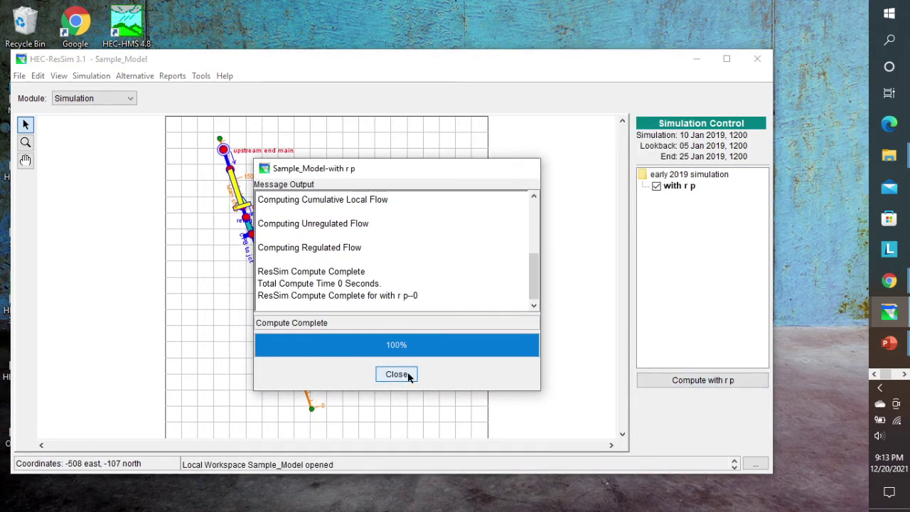
pyautogui.click(405, 376)
pyautogui.rightClick(237, 193)
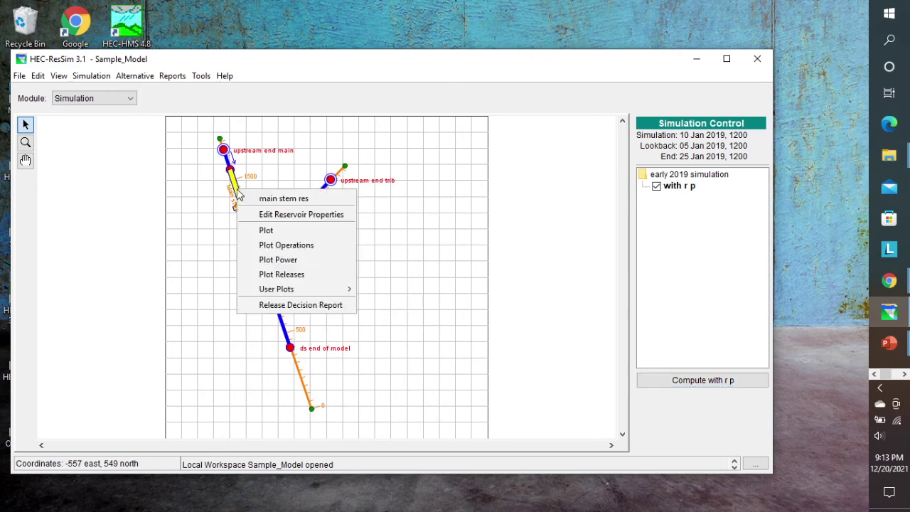
pyautogui.click(291, 276)
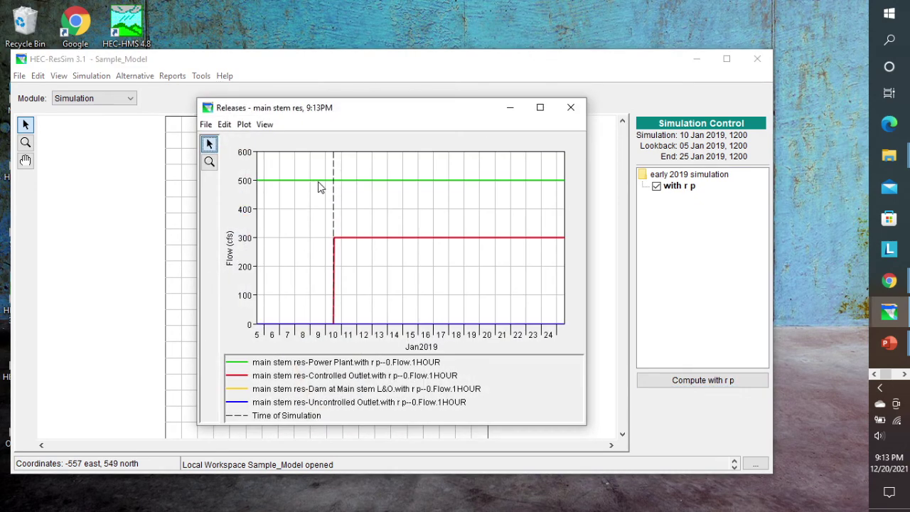
pyautogui.moveTo(349, 184)
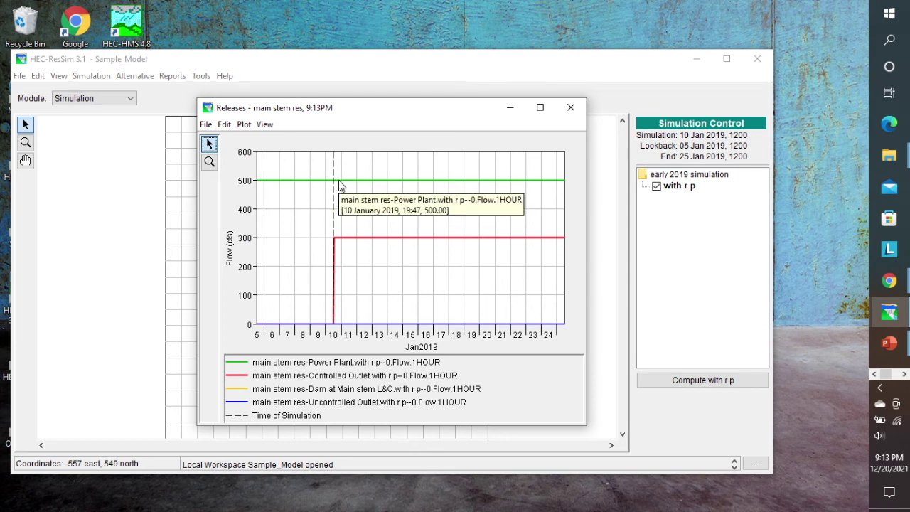
pyautogui.moveTo(480, 183)
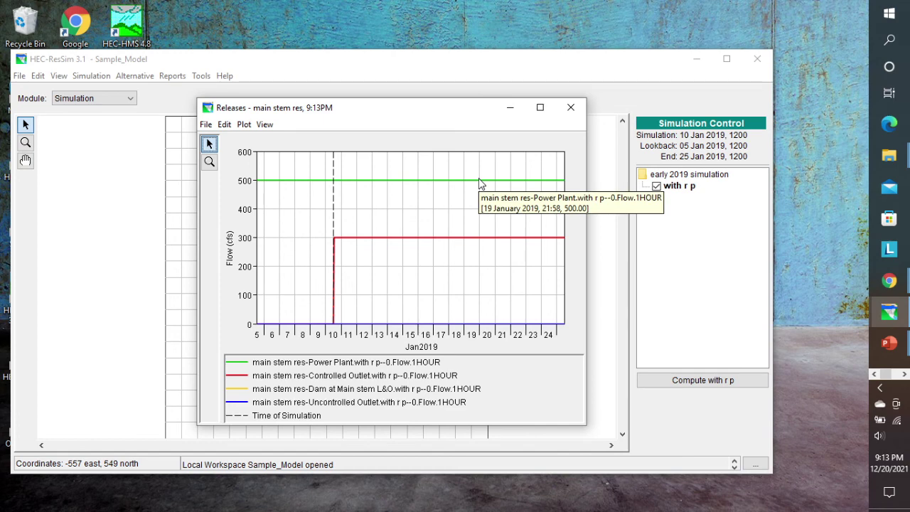
pyautogui.moveTo(385, 241)
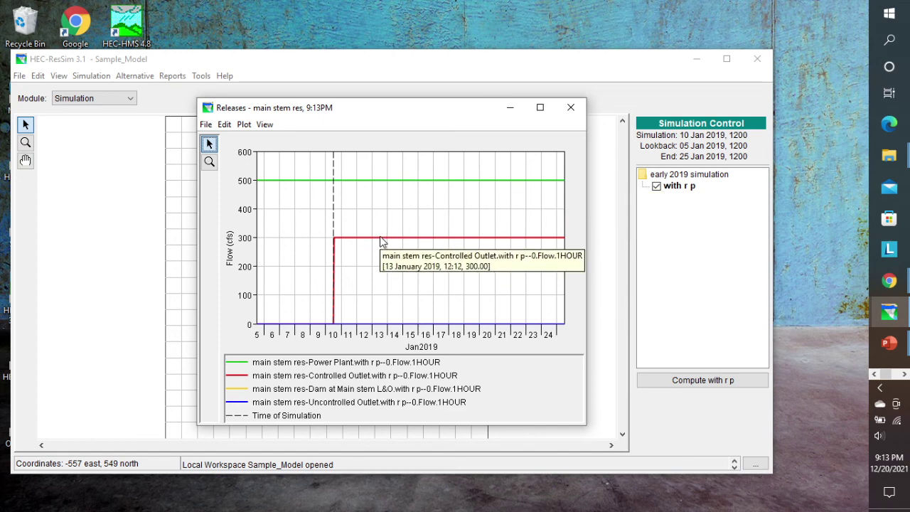
pyautogui.moveTo(416, 244)
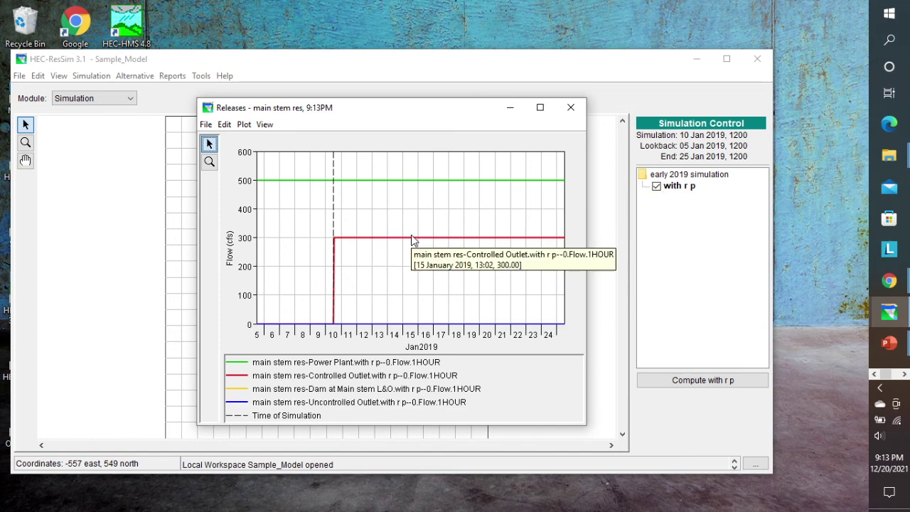
pyautogui.click(570, 107)
# Change the release allocation of the Dam at Main stem in main stem res to Balanced, and save the reservoir edits.
pyautogui.rightClick(234, 187)
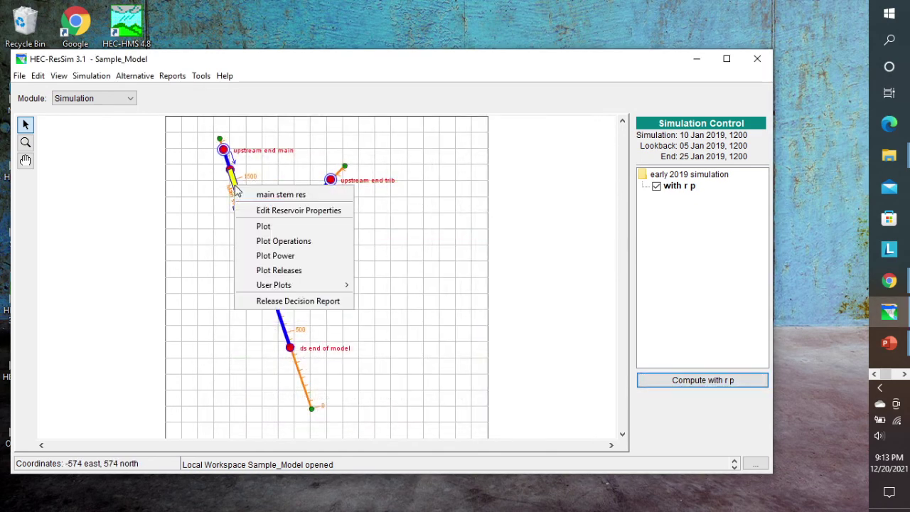
pyautogui.click(267, 213)
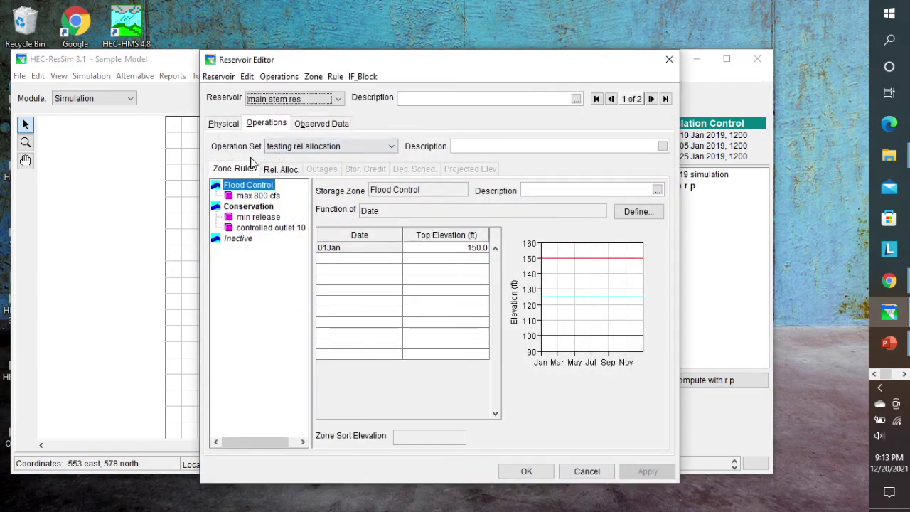
pyautogui.click(282, 170)
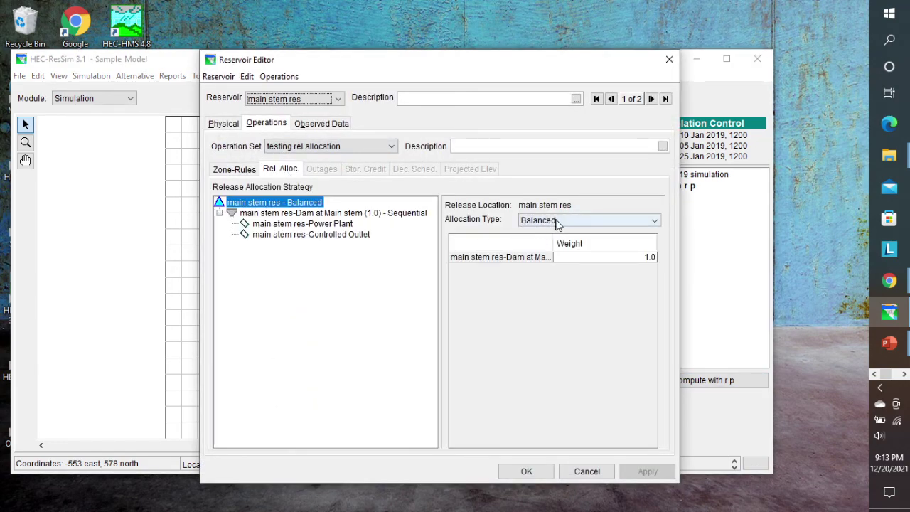
pyautogui.click(357, 214)
pyautogui.click(602, 220)
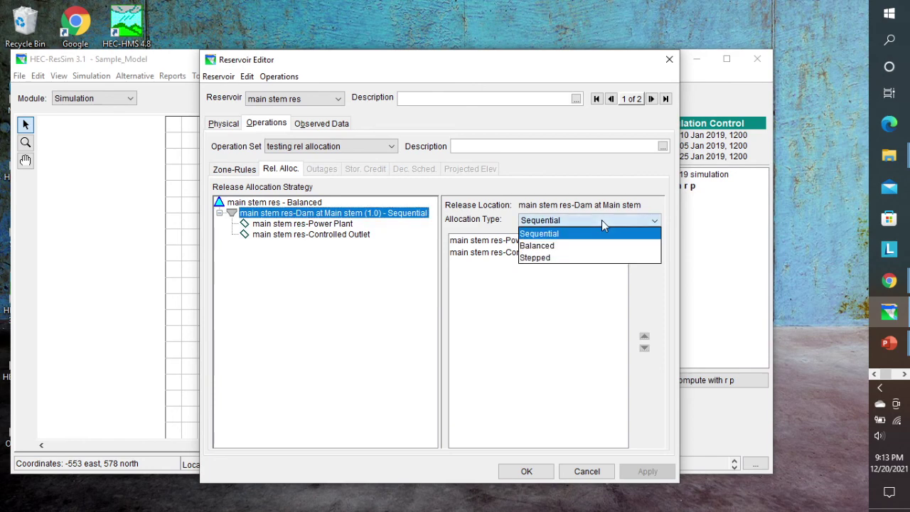
pyautogui.click(585, 247)
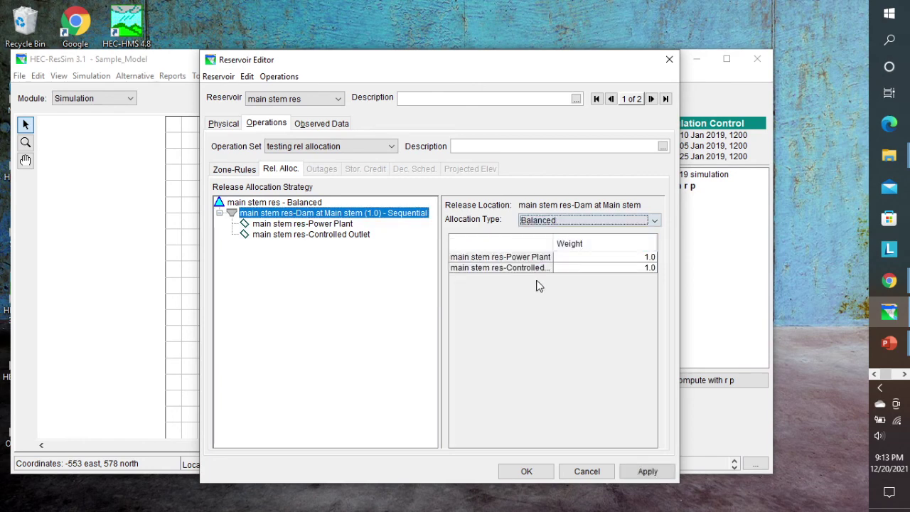
pyautogui.click(647, 471)
pyautogui.click(525, 472)
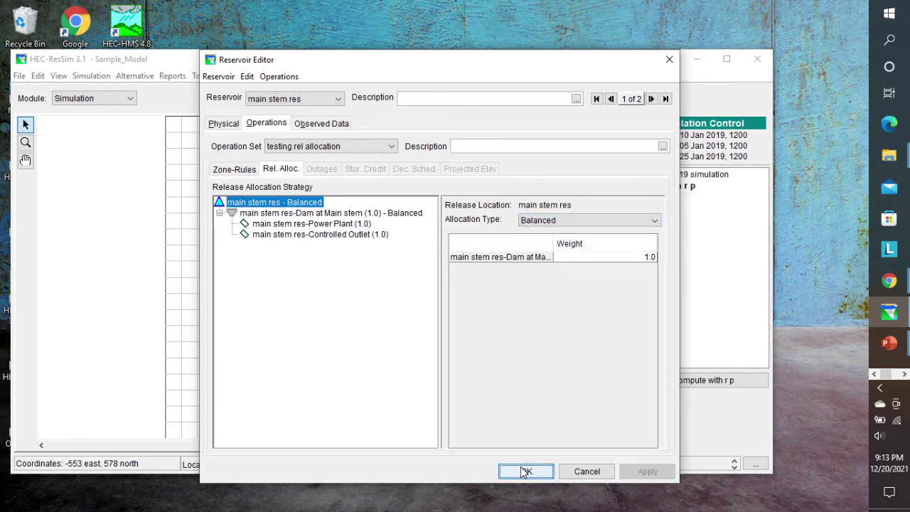
# Recompute the with r p alternative with balanced allocation and plot the main stem res releases to compare the outlet flows.
pyautogui.click(675, 380)
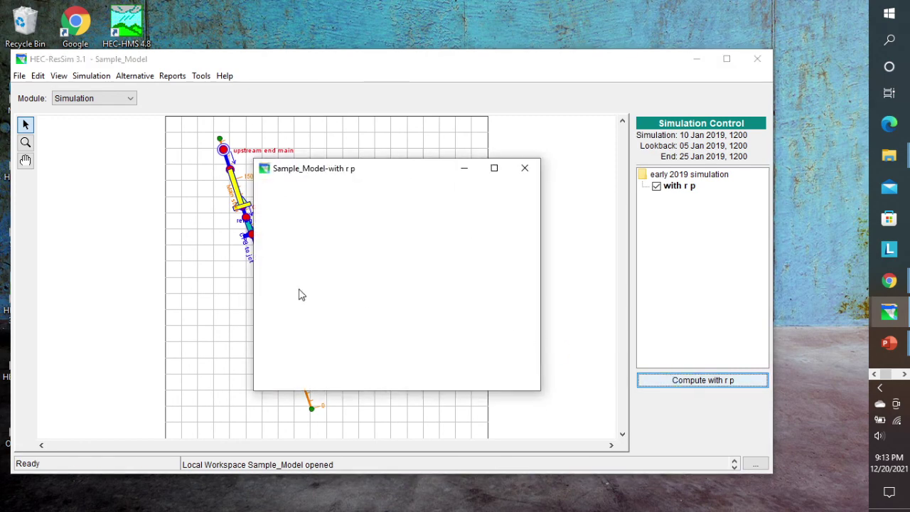
pyautogui.click(396, 374)
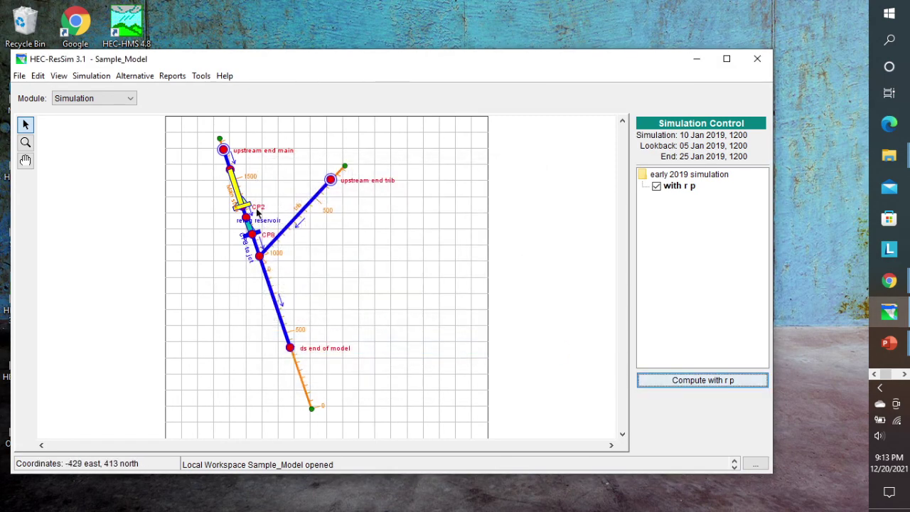
pyautogui.rightClick(241, 197)
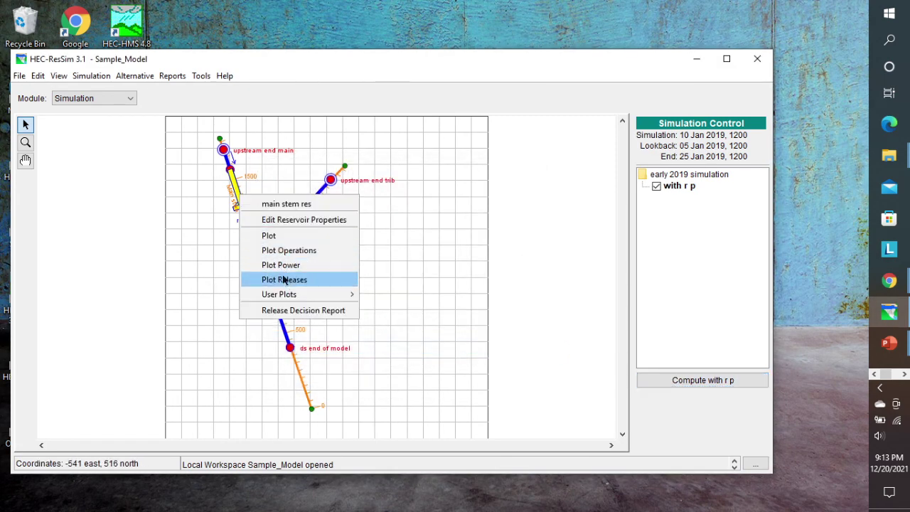
pyautogui.click(284, 280)
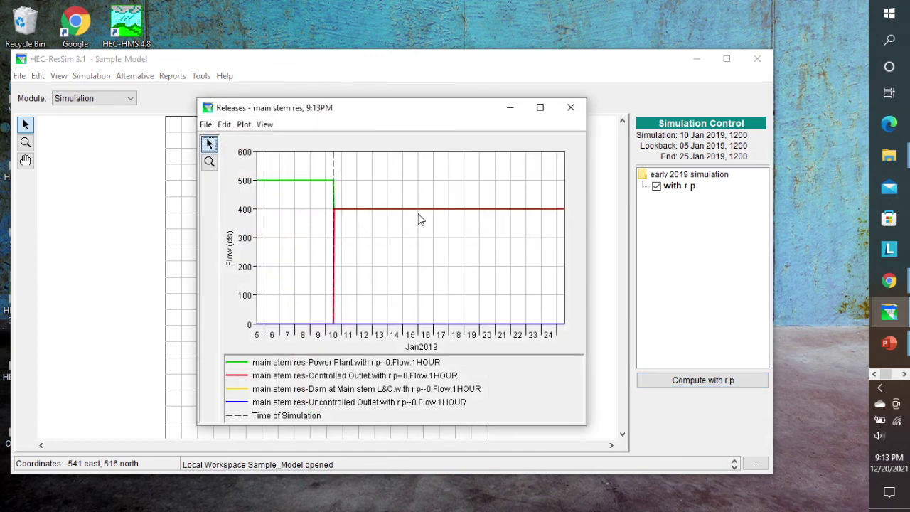
pyautogui.moveTo(456, 219)
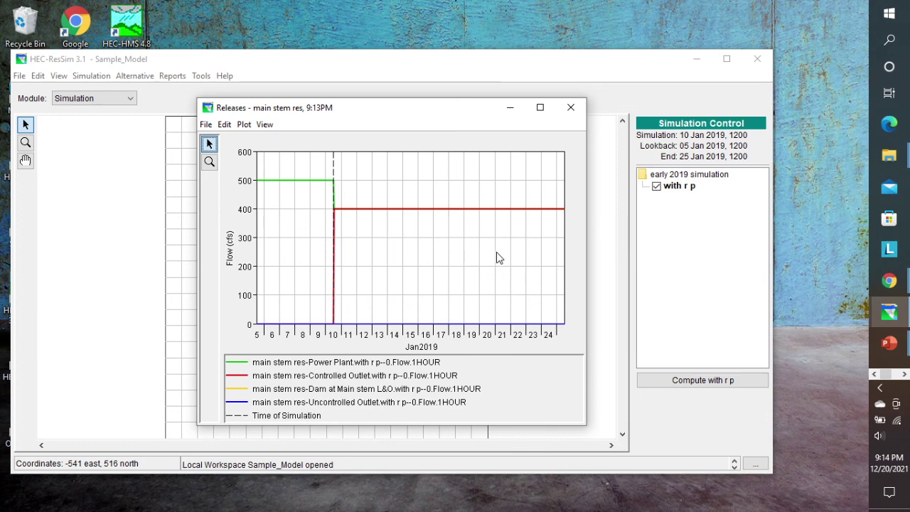
pyautogui.click(906, 375)
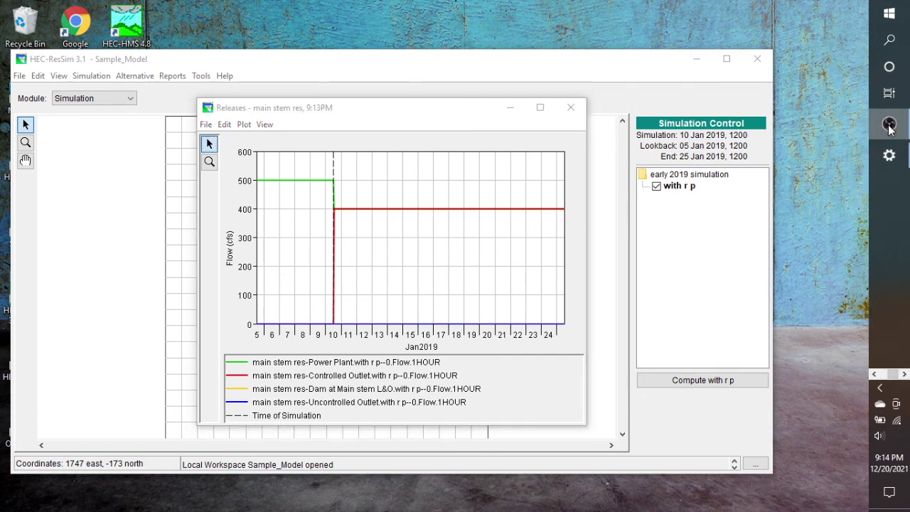